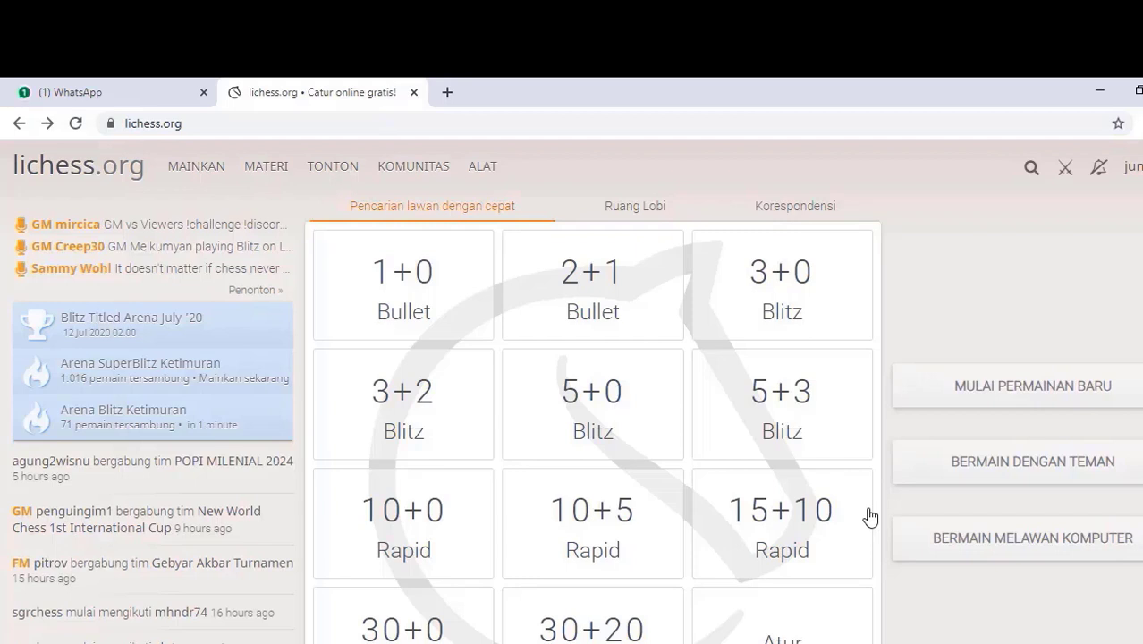
Step: From the Play menu's Arena tournaments page, start a new tournament form
{"action": "mouse_move", "coordinate": [221, 171]}
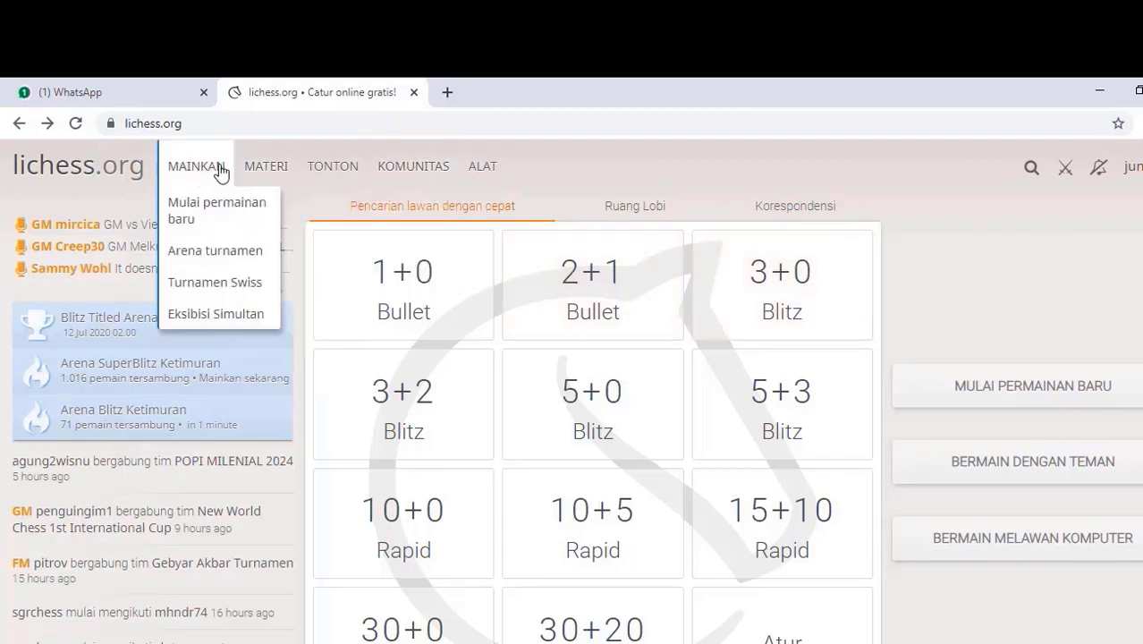
{"action": "left_click", "coordinate": [211, 259]}
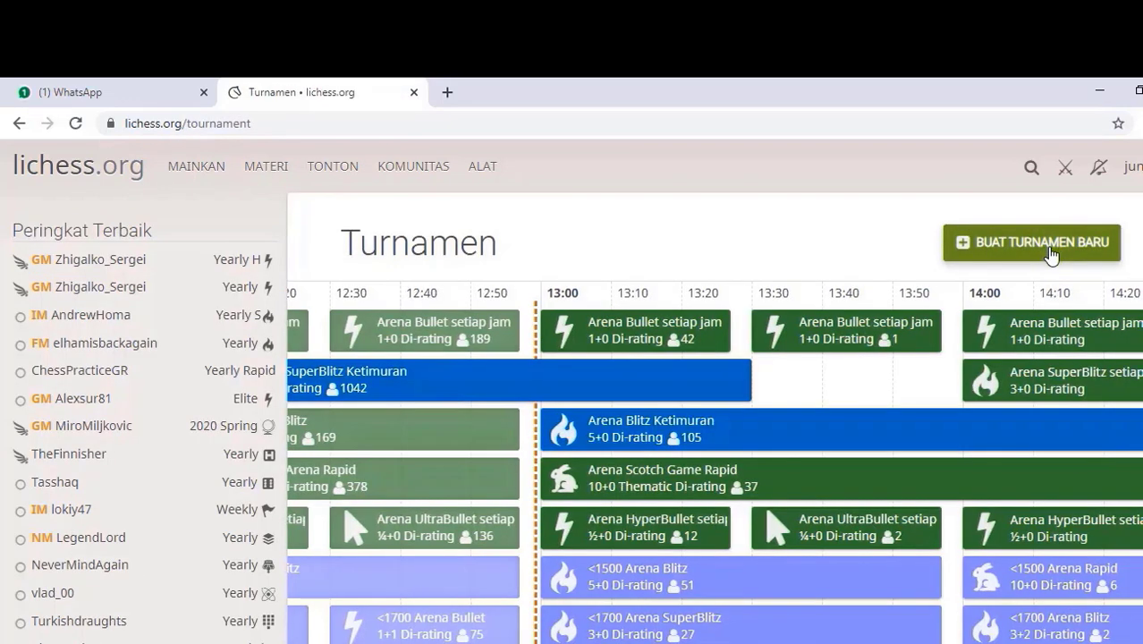
{"action": "left_click", "coordinate": [1050, 255]}
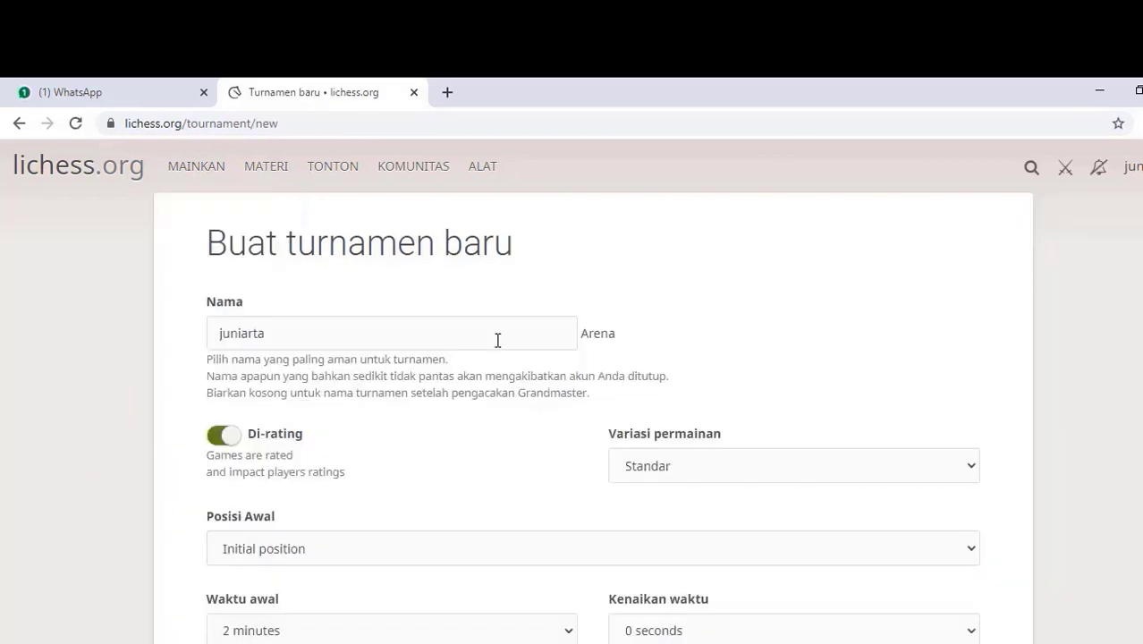
Step: Replace the default tournament name with 'Uji Coba'
{"action": "left_click_drag", "start_coordinate": [276, 336], "coordinate": [210, 336]}
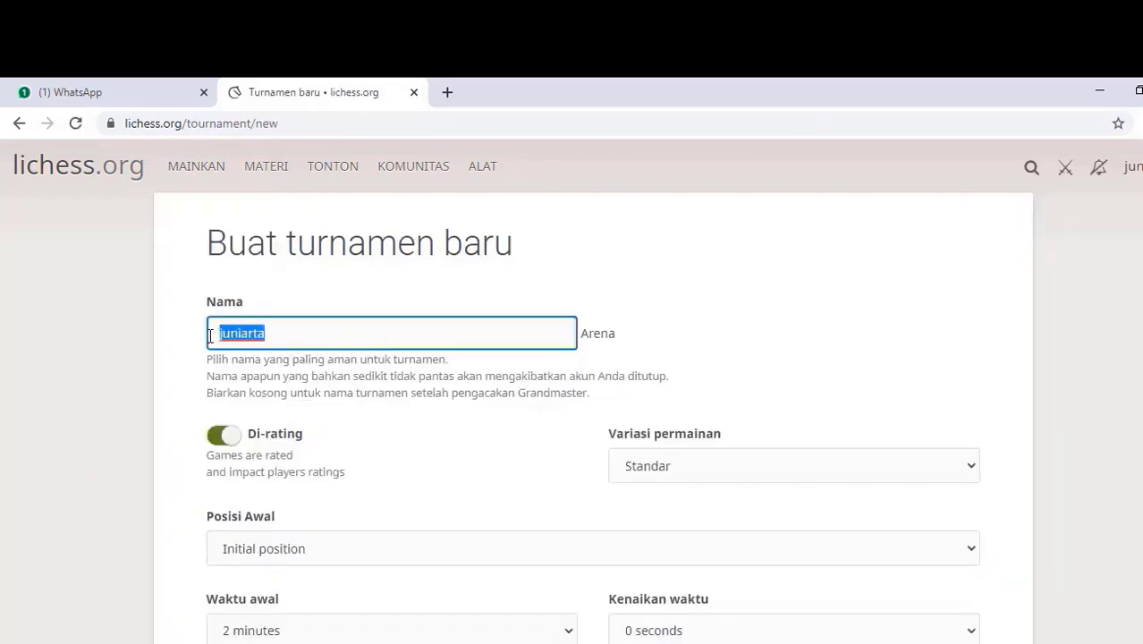
{"action": "type", "text": "Uji "}
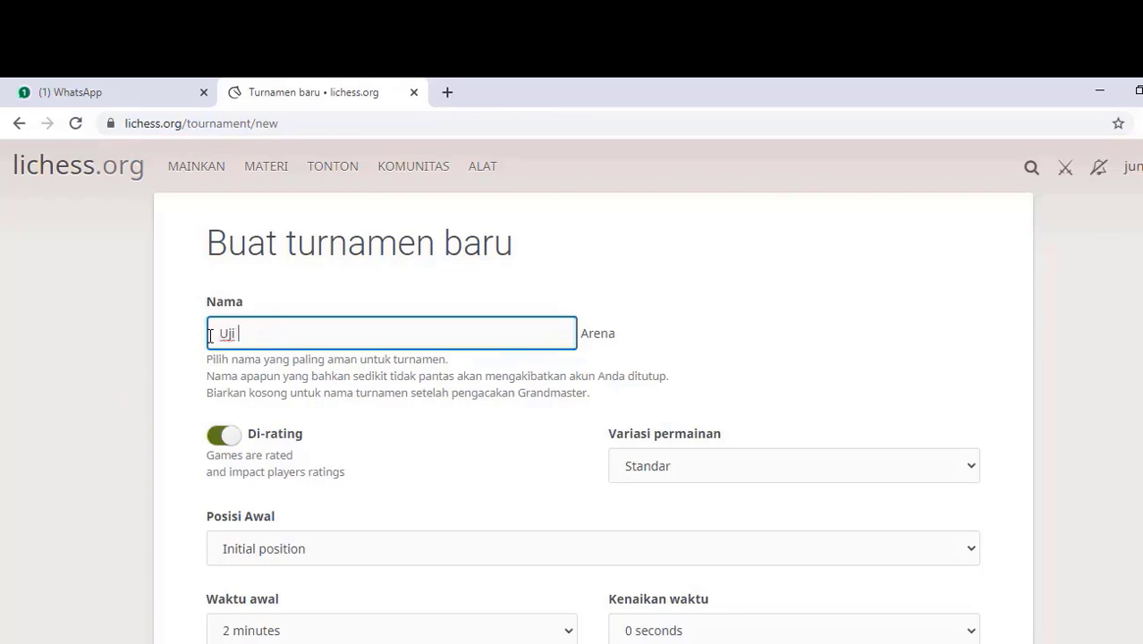
{"action": "type", "text": "Coba"}
{"action": "scroll", "coordinate": [210, 335], "scroll_direction": "down", "scroll_amount": 2}
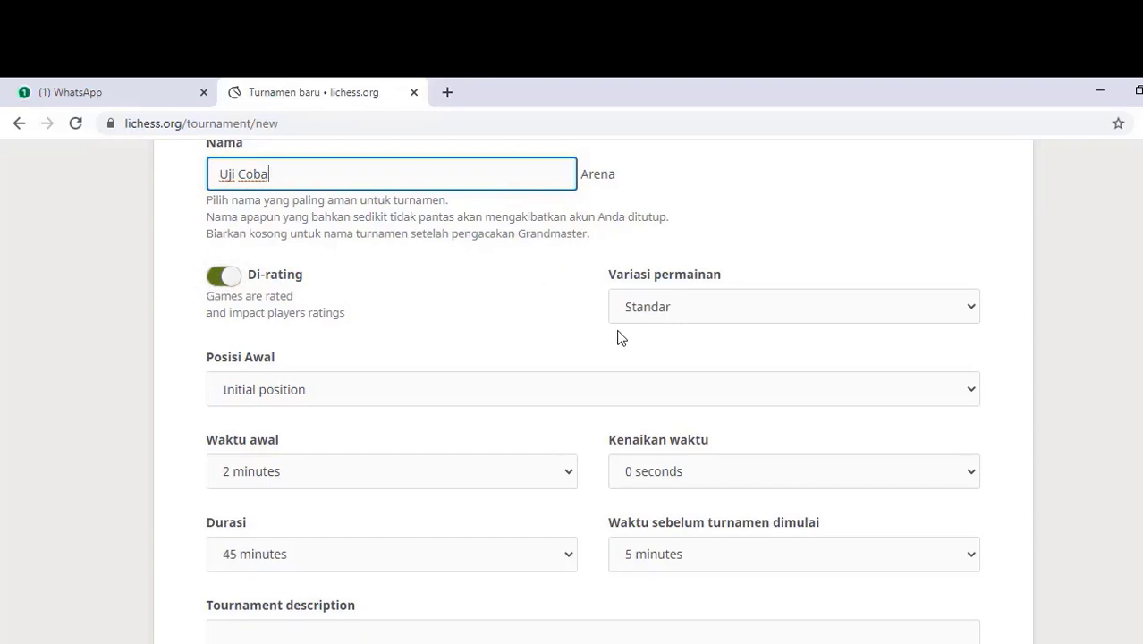
{"action": "left_click", "coordinate": [972, 309]}
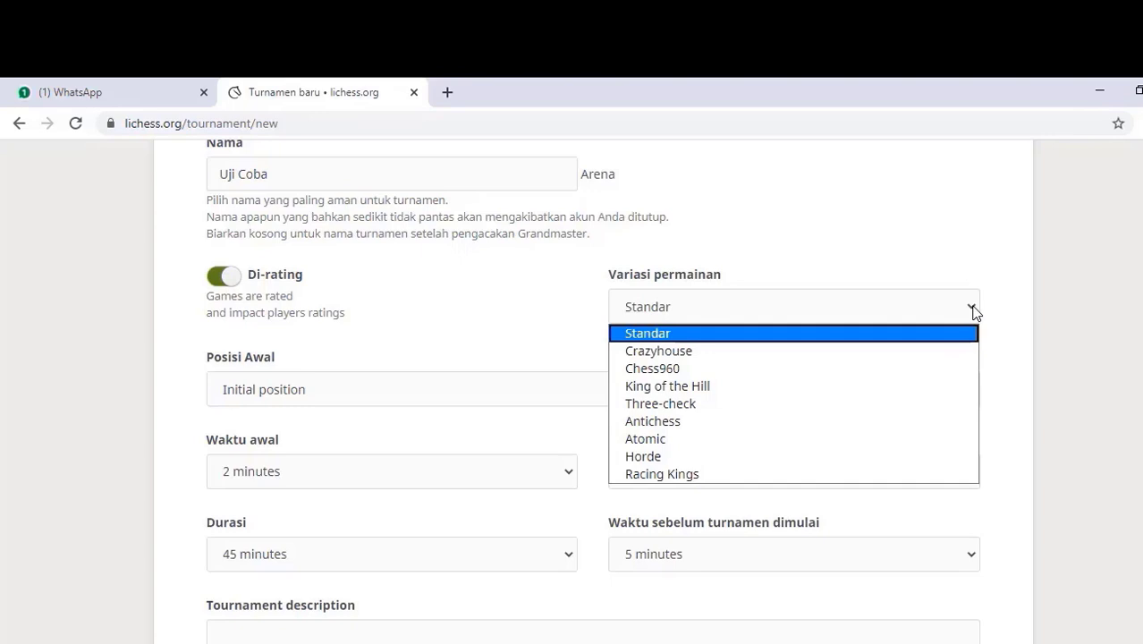
{"action": "left_click", "coordinate": [720, 334]}
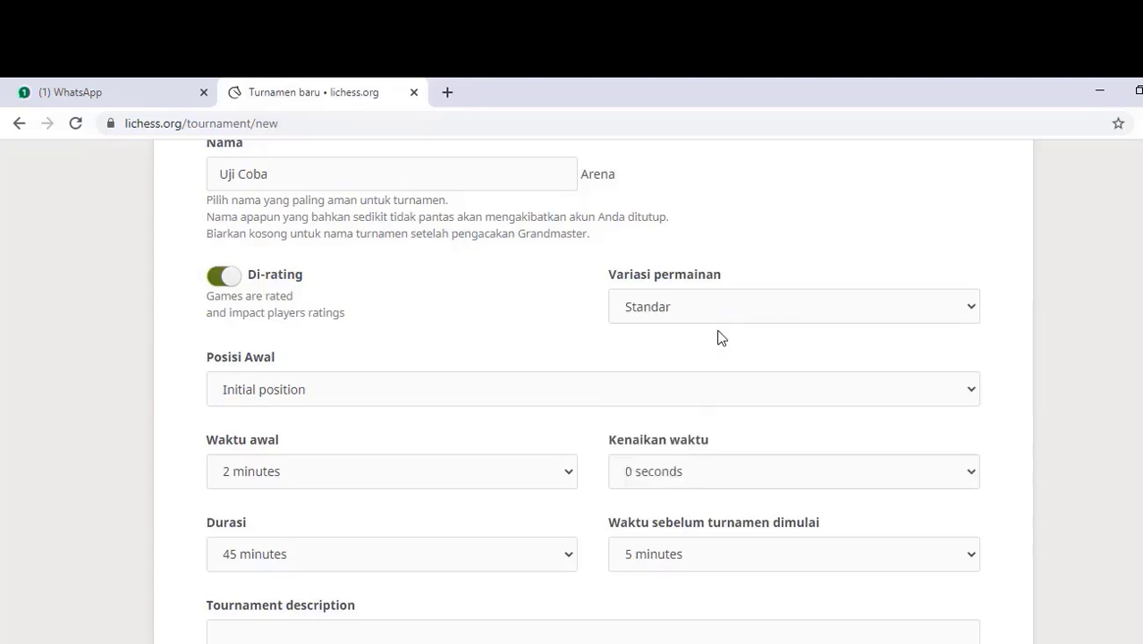
{"action": "left_click", "coordinate": [430, 393]}
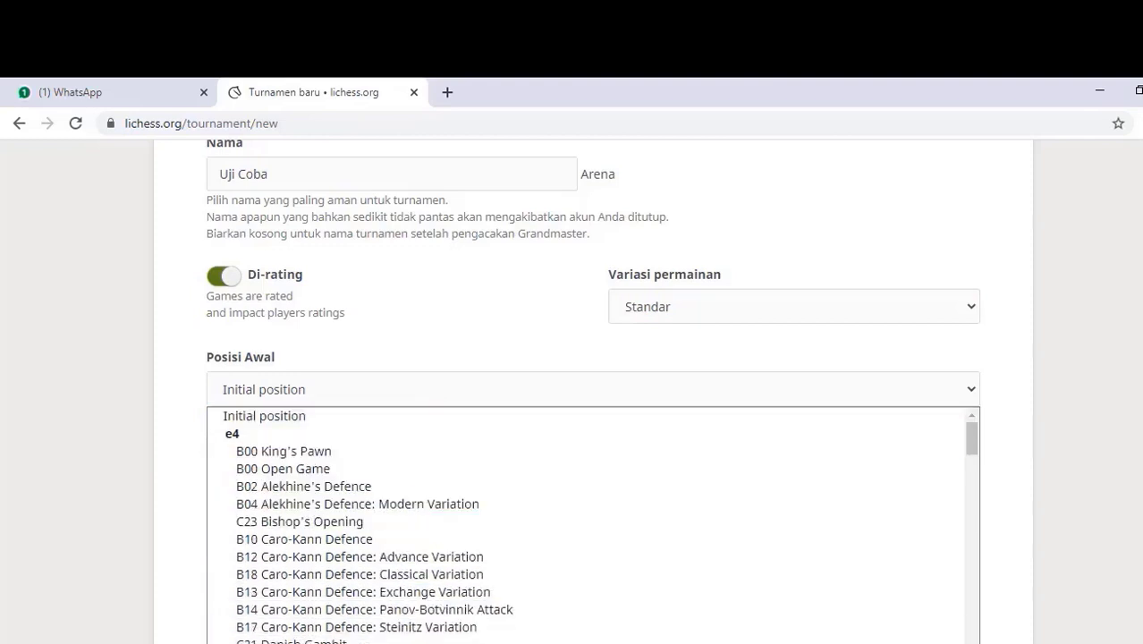
{"action": "left_click", "coordinate": [322, 418]}
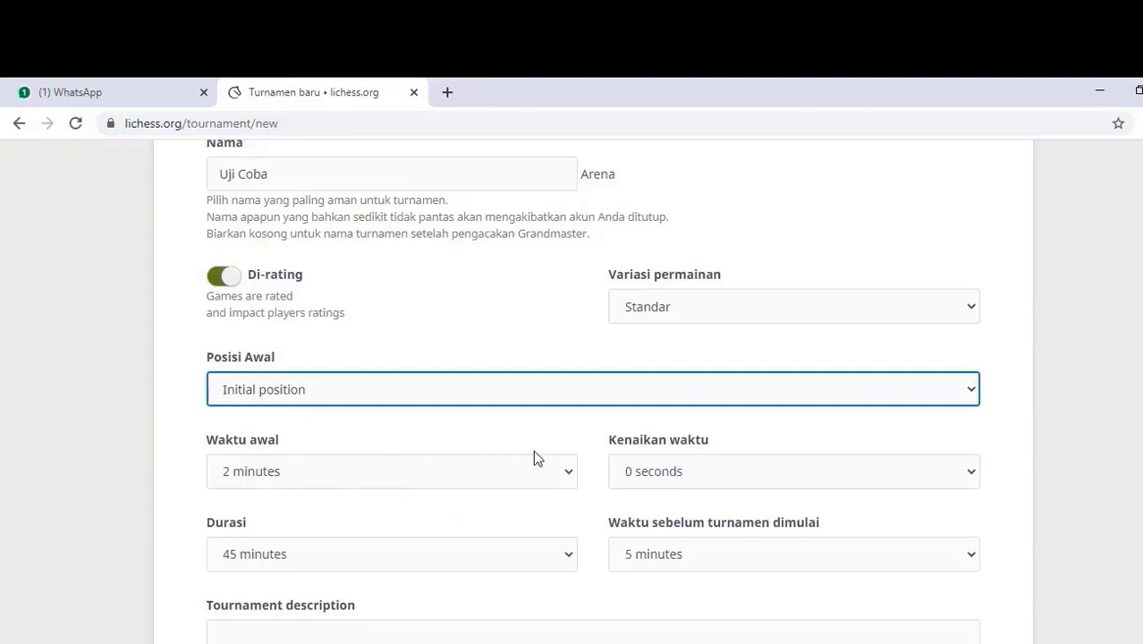
Step: Set the clock to 3 minutes starting time with a 0-second increment
{"action": "left_click", "coordinate": [560, 476]}
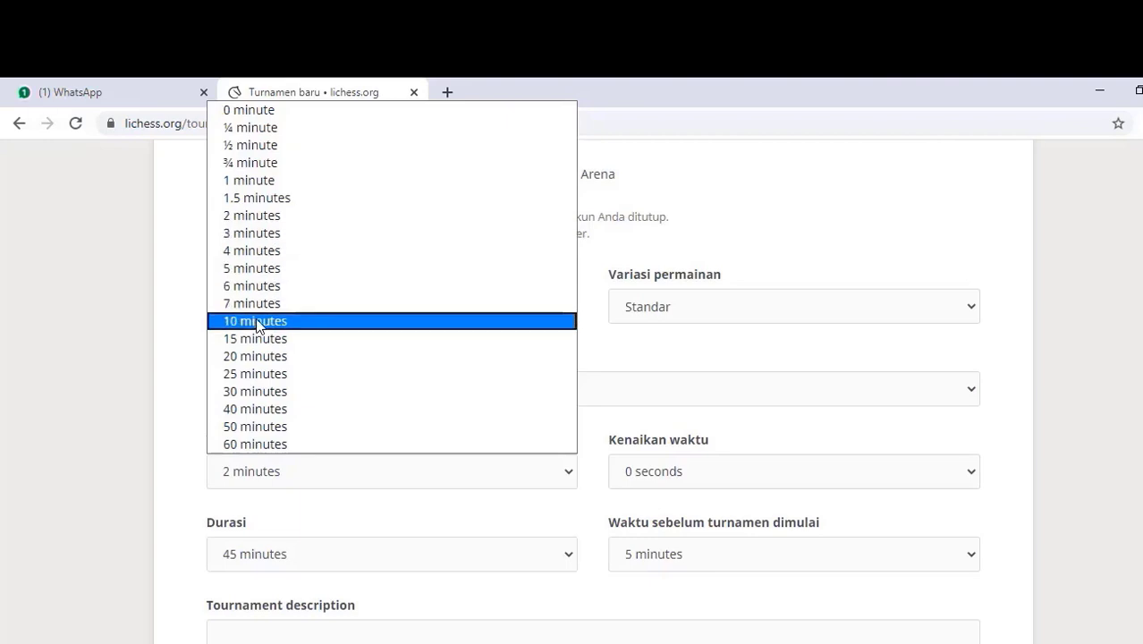
{"action": "left_click", "coordinate": [268, 235]}
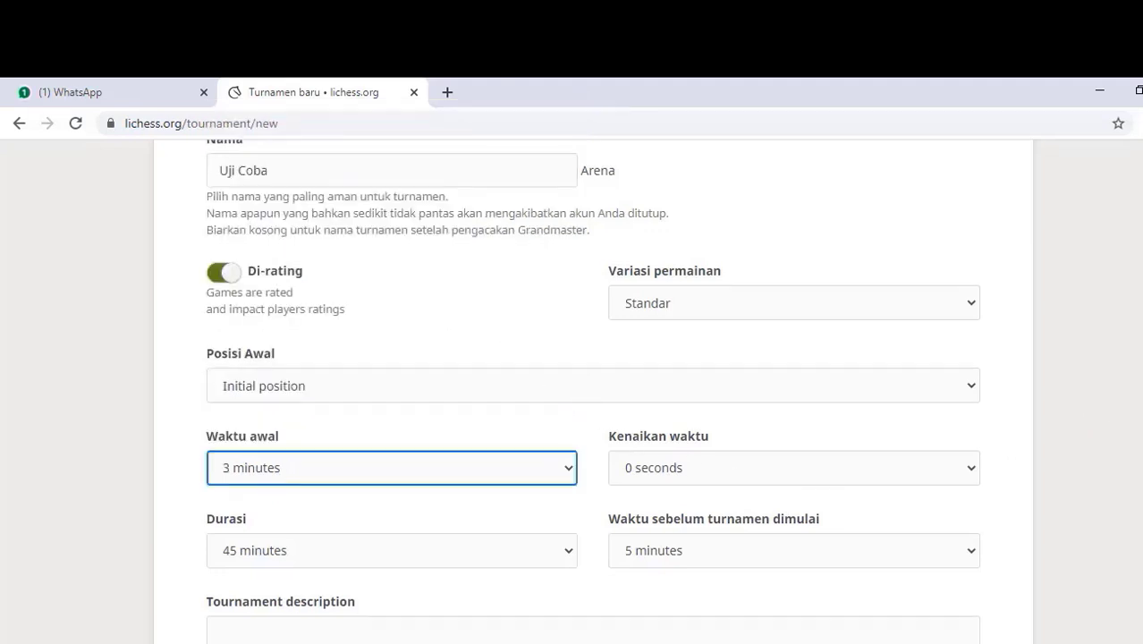
{"action": "scroll", "coordinate": [990, 383], "scroll_direction": "down", "scroll_amount": 1}
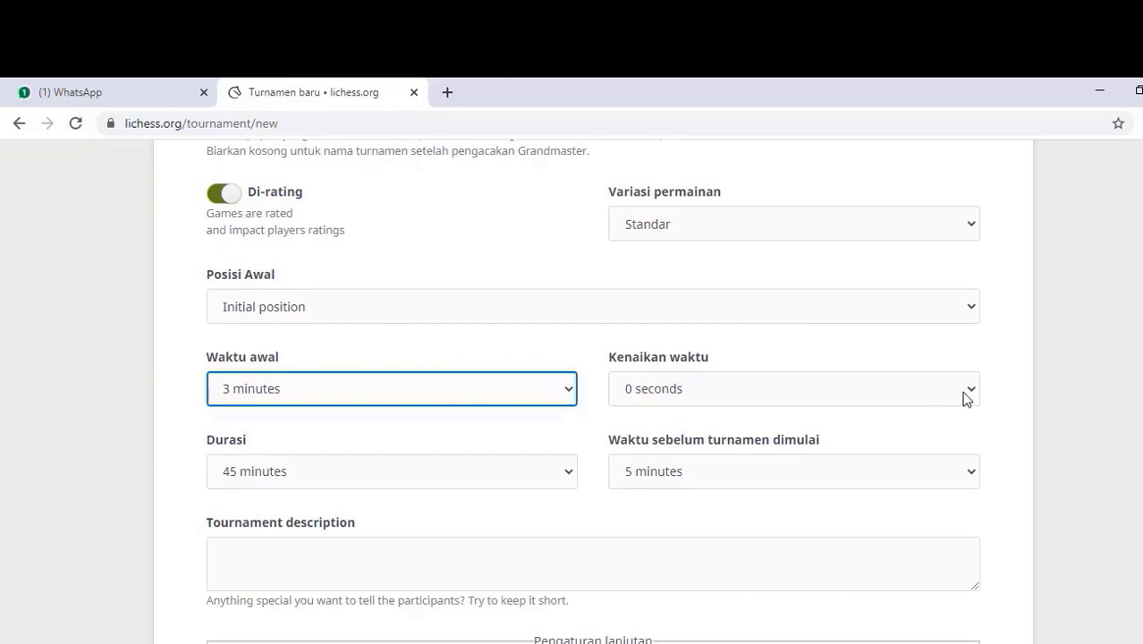
{"action": "left_click", "coordinate": [966, 399]}
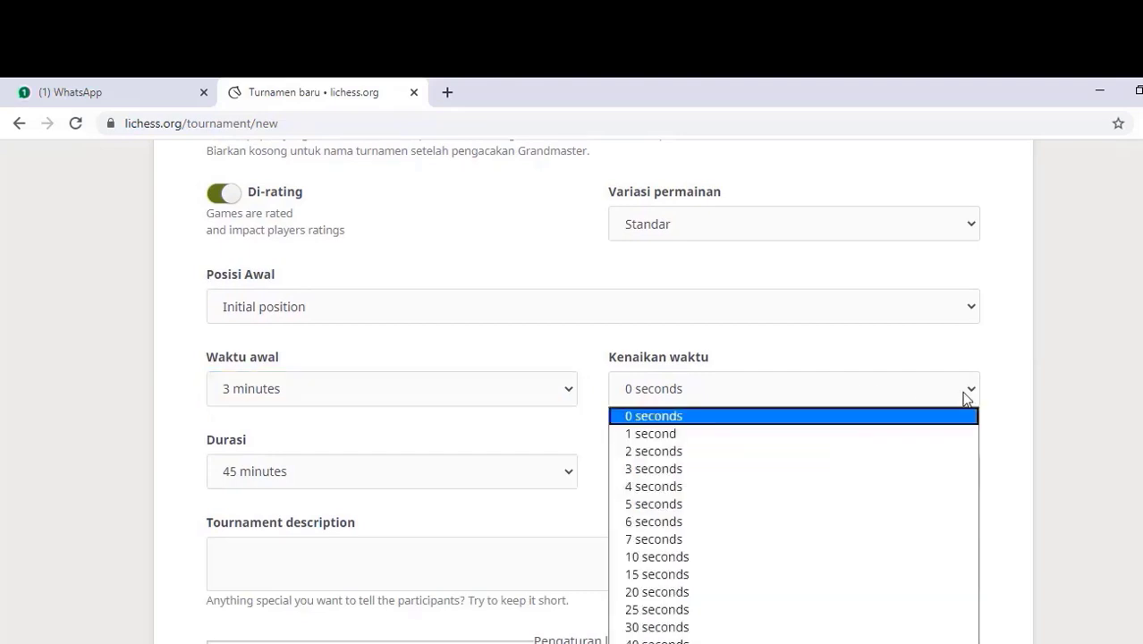
{"action": "left_click", "coordinate": [966, 397]}
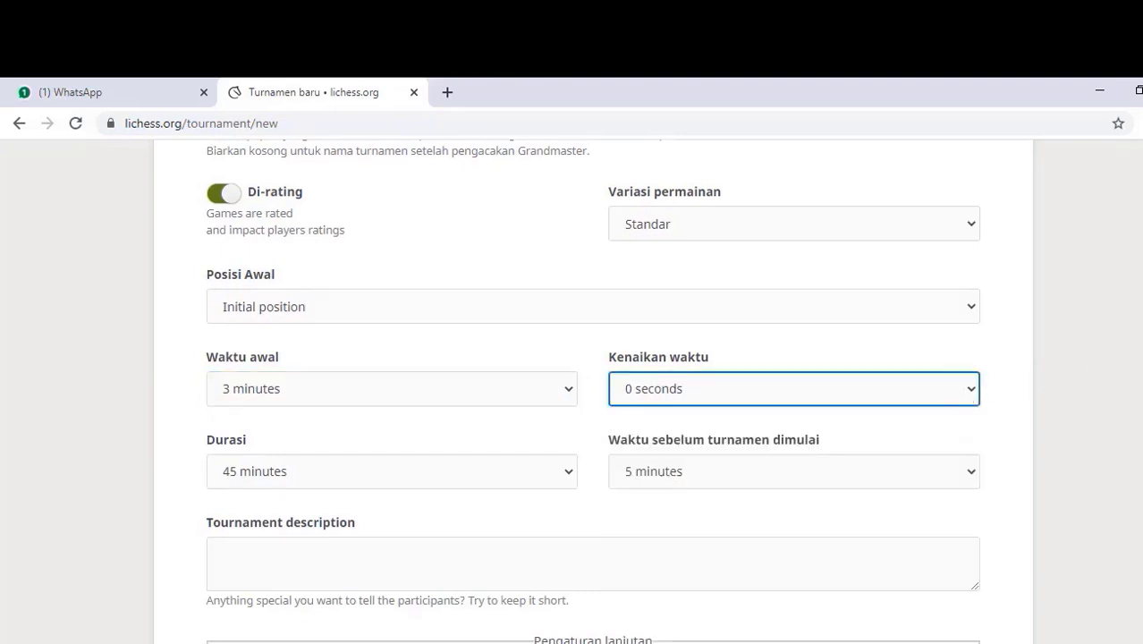
{"action": "scroll", "coordinate": [530, 352], "scroll_direction": "down", "scroll_amount": 2}
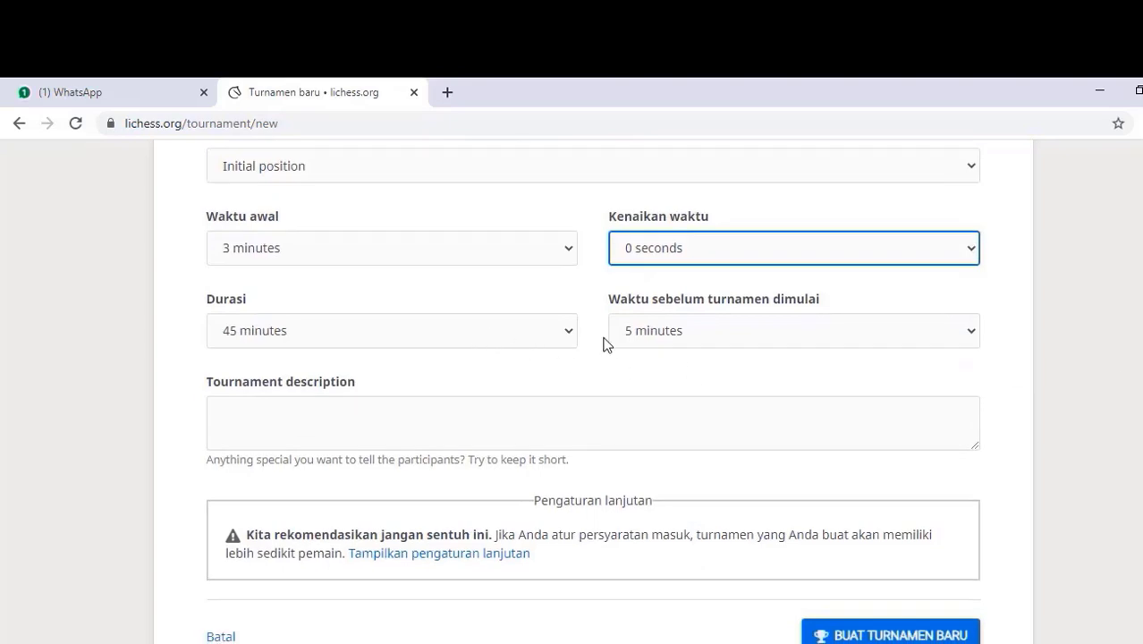
Step: Make the tournament last 60 minutes and start 60 minutes from now
{"action": "left_click", "coordinate": [569, 331]}
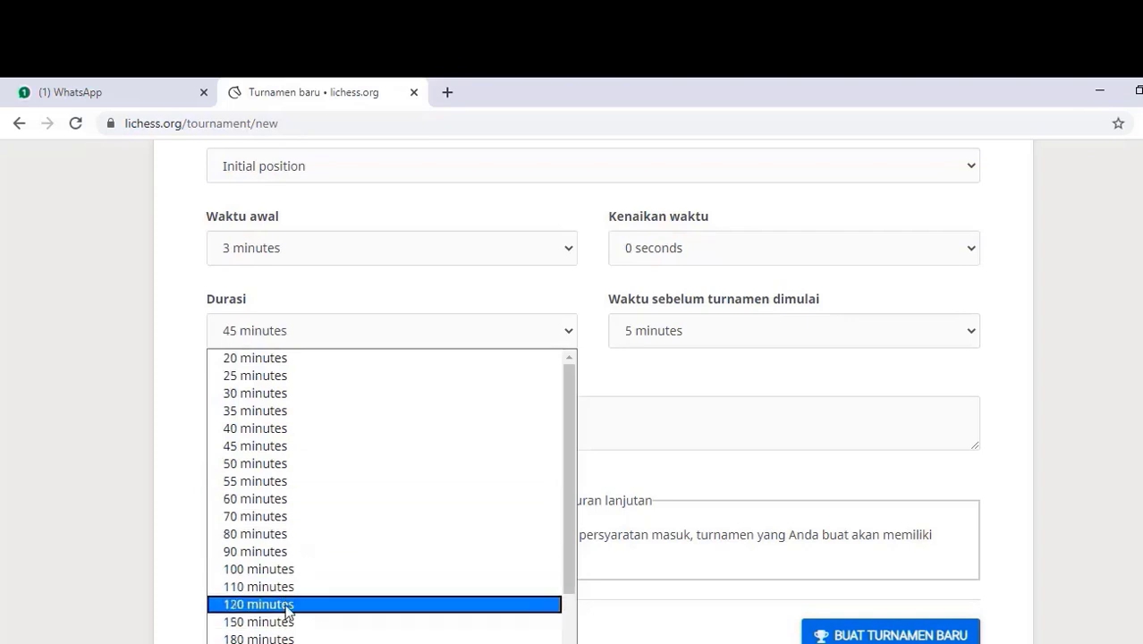
{"action": "left_click", "coordinate": [289, 498]}
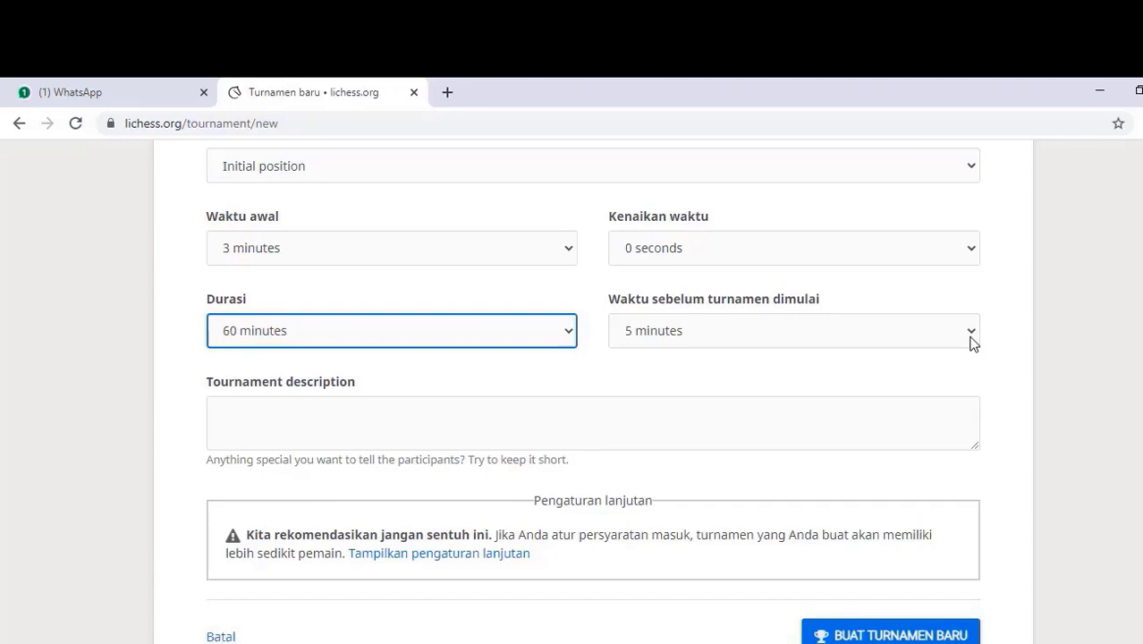
{"action": "left_click", "coordinate": [971, 332]}
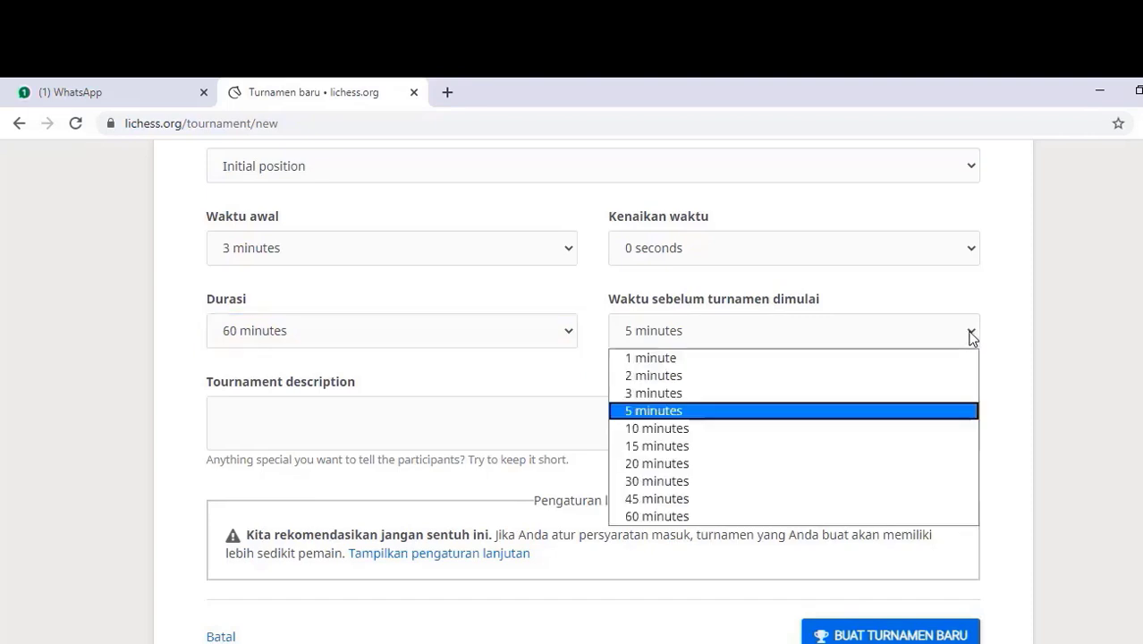
{"action": "left_click", "coordinate": [732, 518]}
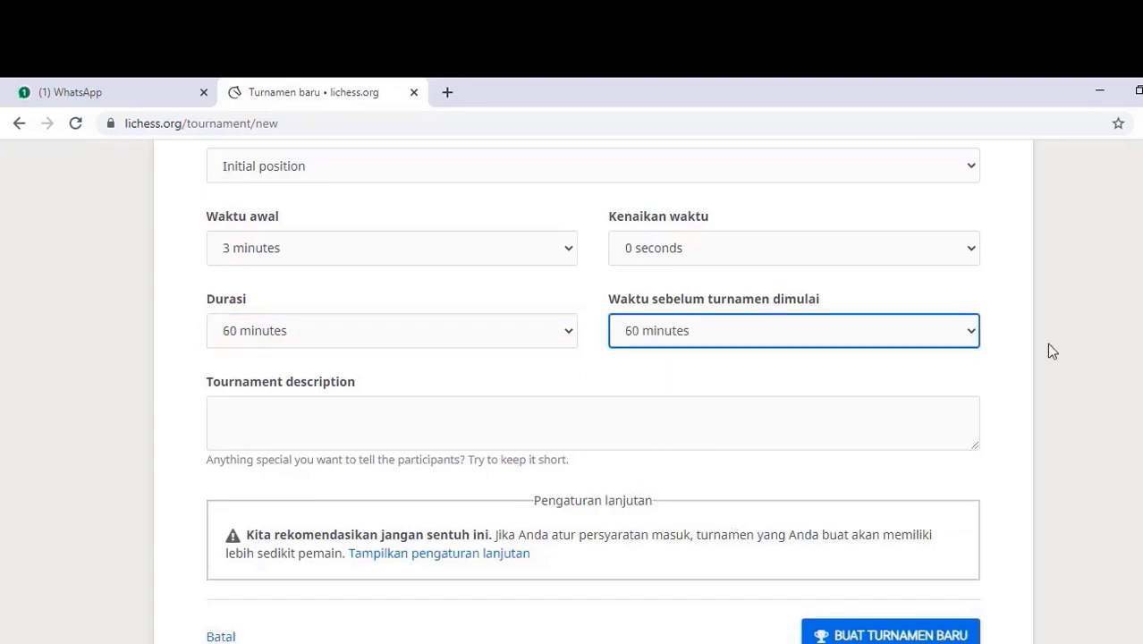
{"action": "left_click", "coordinate": [572, 430]}
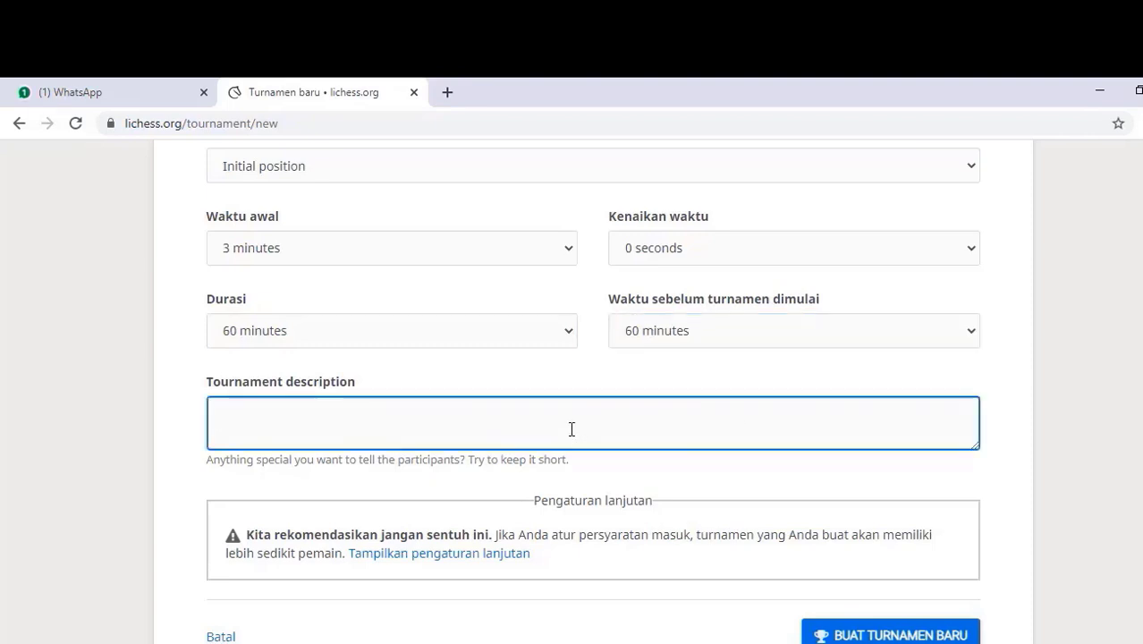
Step: Enter the capitalised description 'Turnamen Dalam Rangka Hari Ulang Tahun' plus the celebrant's name, then show advanced settings
{"action": "type", "text": "t"}
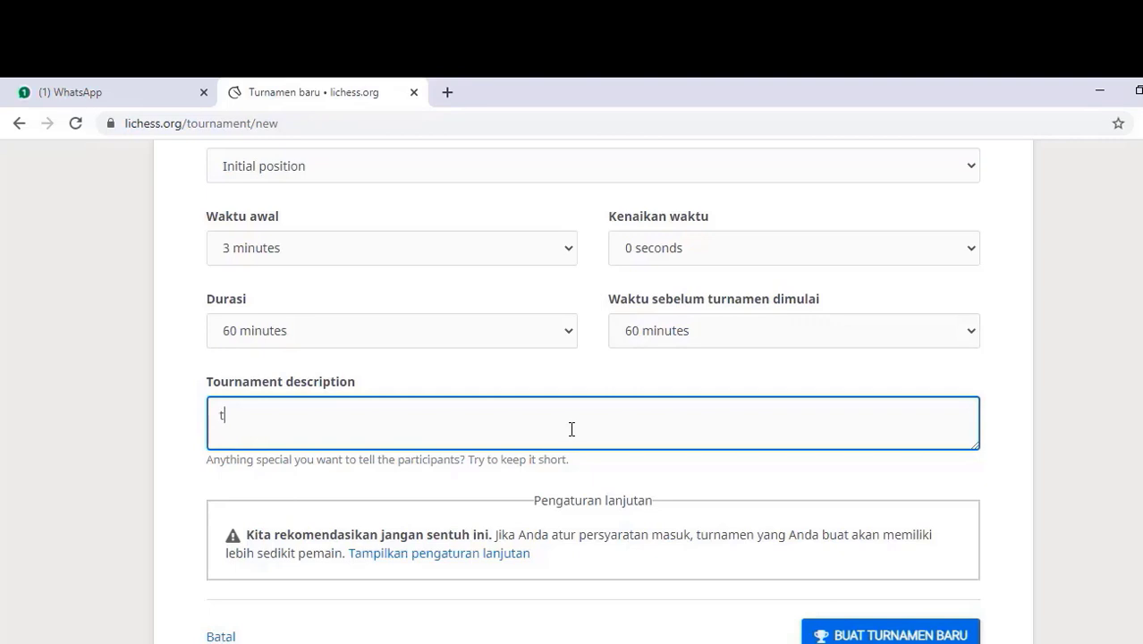
{"action": "key", "text": "BackSpace"}
{"action": "type", "text": "turnamen Dalam Rangka "}
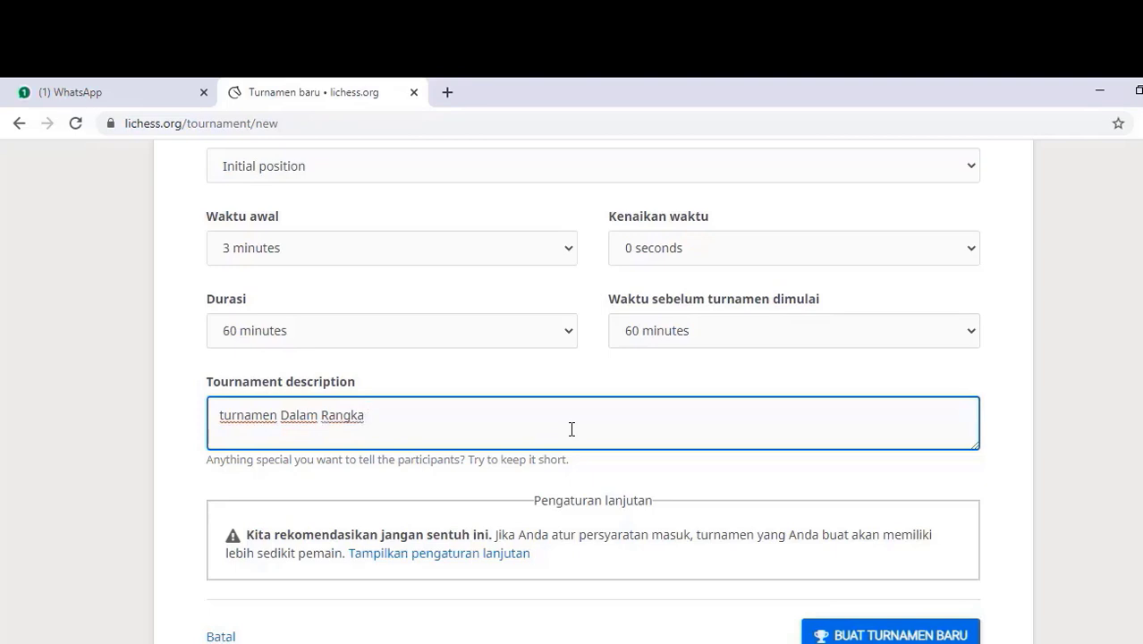
{"action": "type", "text": "Hari Ulang Tahun Agus"}
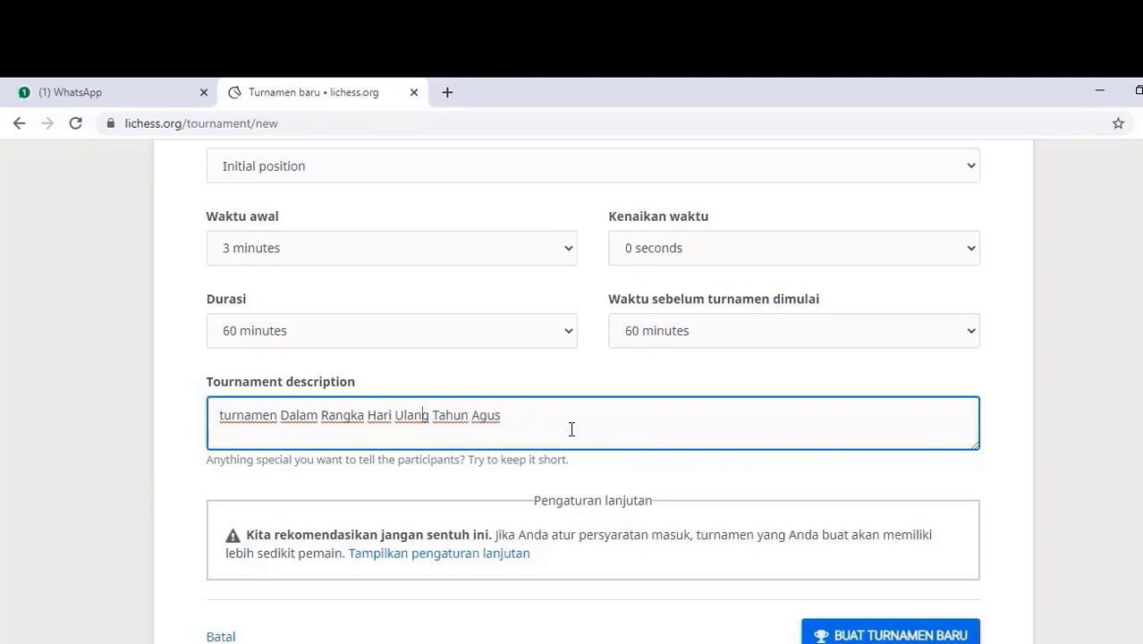
{"action": "key", "text": "Left"}
{"action": "key", "text": "Left"}
{"action": "key", "text": "Left"}
{"action": "key", "text": "Left"}
{"action": "key", "text": "Left"}
{"action": "key", "text": "Left"}
{"action": "key", "text": "Left"}
{"action": "key", "text": "Left"}
{"action": "key", "text": "Left"}
{"action": "key", "text": "Left"}
{"action": "key", "text": "Left"}
{"action": "key", "text": "Left"}
{"action": "key", "text": "Left"}
{"action": "key", "text": "Left"}
{"action": "key", "text": "Left"}
{"action": "key", "text": "Left"}
{"action": "key", "text": "Left"}
{"action": "key", "text": "Left"}
{"action": "key", "text": "Left"}
{"action": "key", "text": "Left"}
{"action": "key", "text": "Right"}
{"action": "key", "text": "BackSpace"}
{"action": "type", "text": "T"}
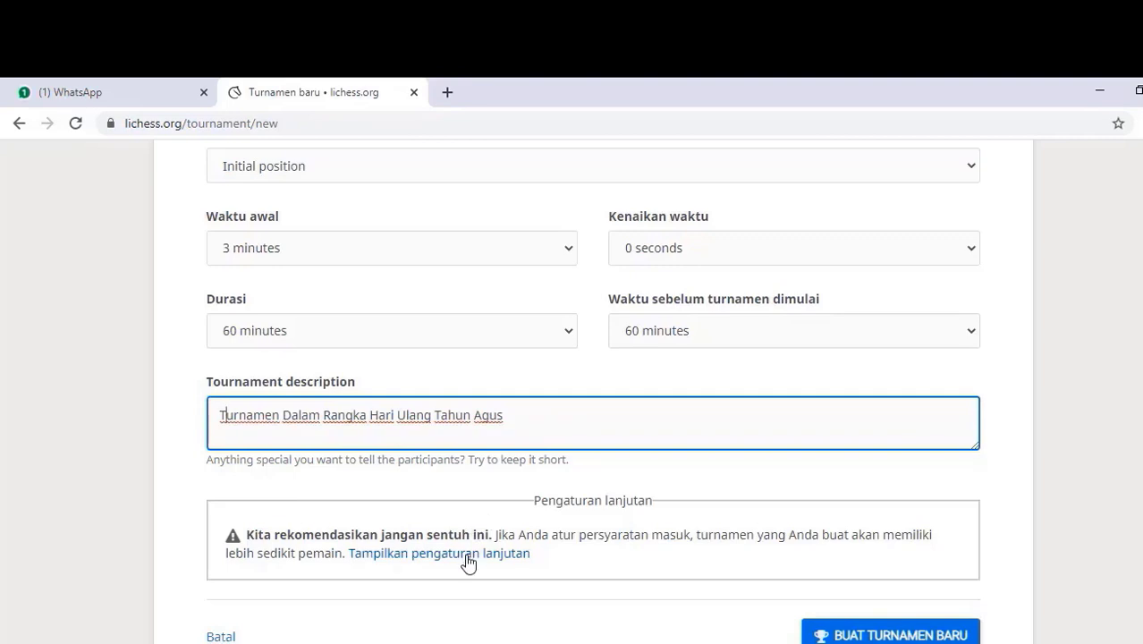
{"action": "left_click", "coordinate": [465, 554]}
Step: Enter an entry password in the Password field so the tournament is private
{"action": "scroll", "coordinate": [837, 475], "scroll_direction": "down", "scroll_amount": 3}
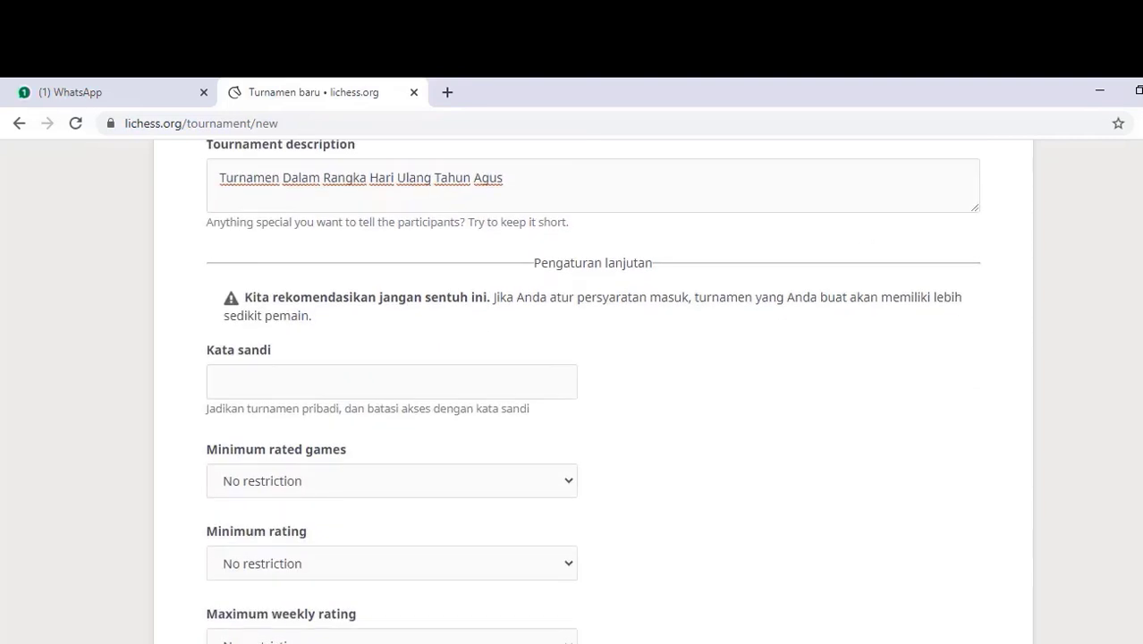
{"action": "left_click", "coordinate": [263, 330]}
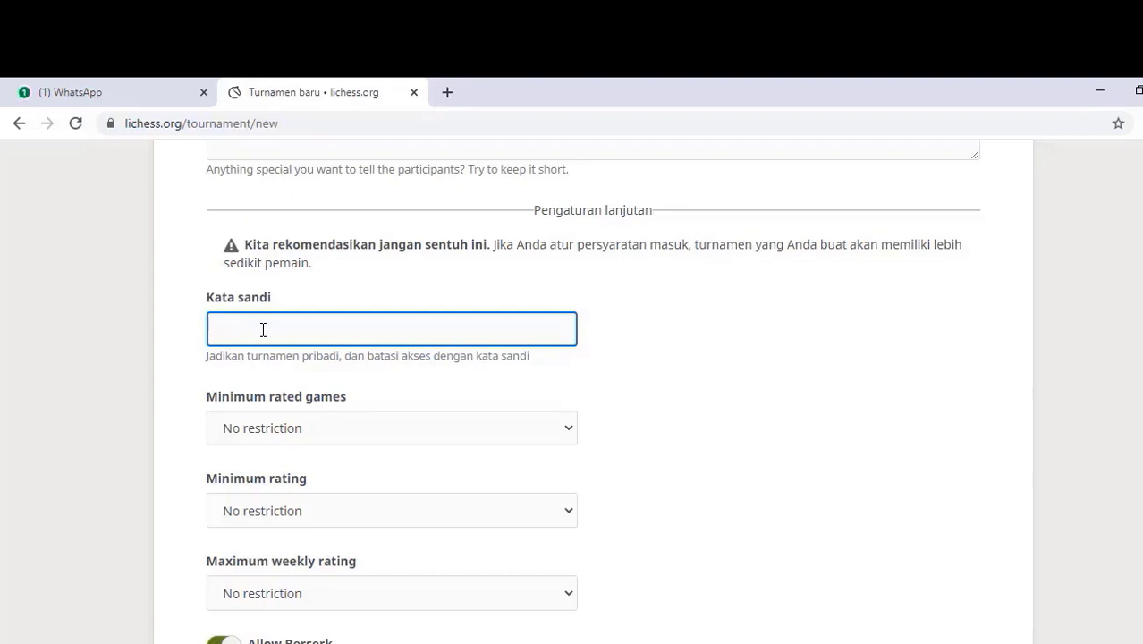
{"action": "scroll", "coordinate": [1092, 340], "scroll_direction": "down", "scroll_amount": 1}
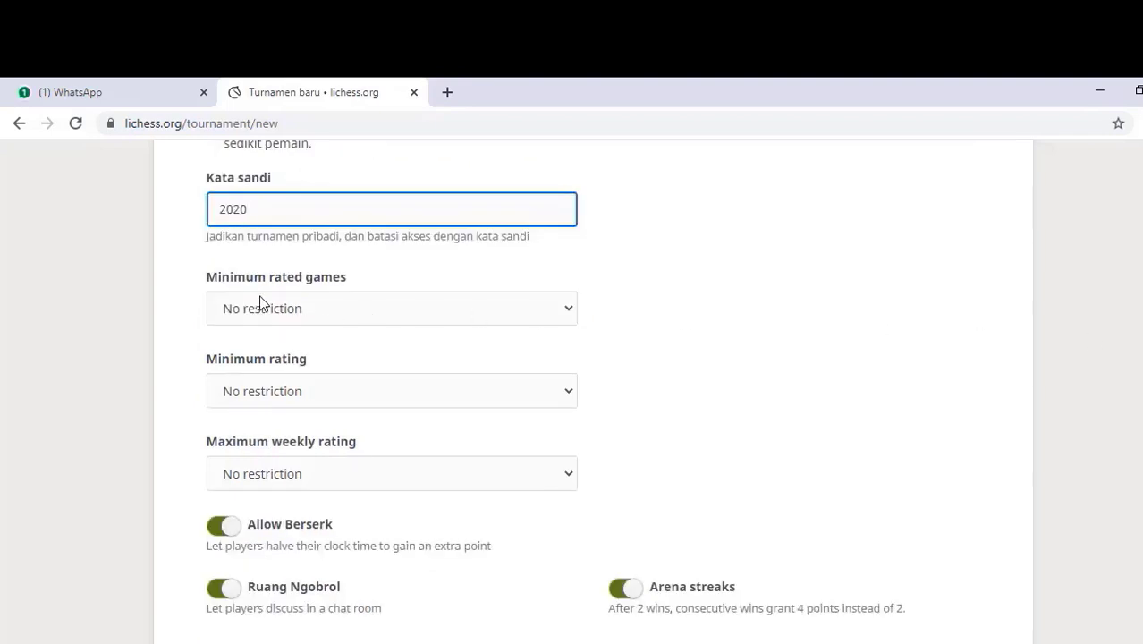
{"action": "left_click", "coordinate": [567, 311]}
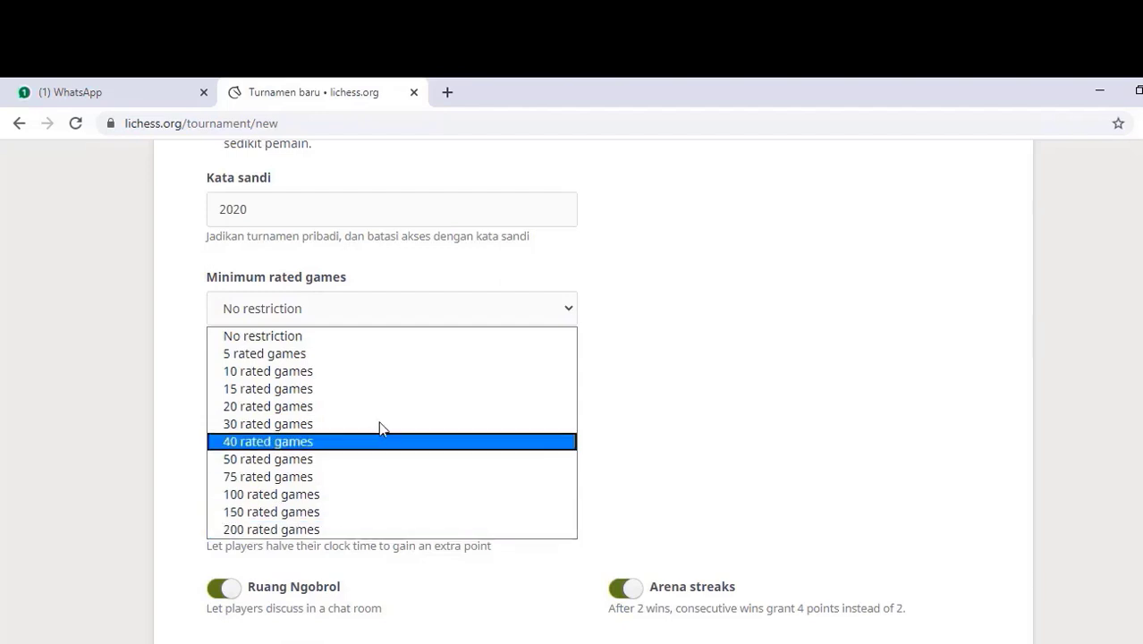
{"action": "left_click", "coordinate": [623, 289]}
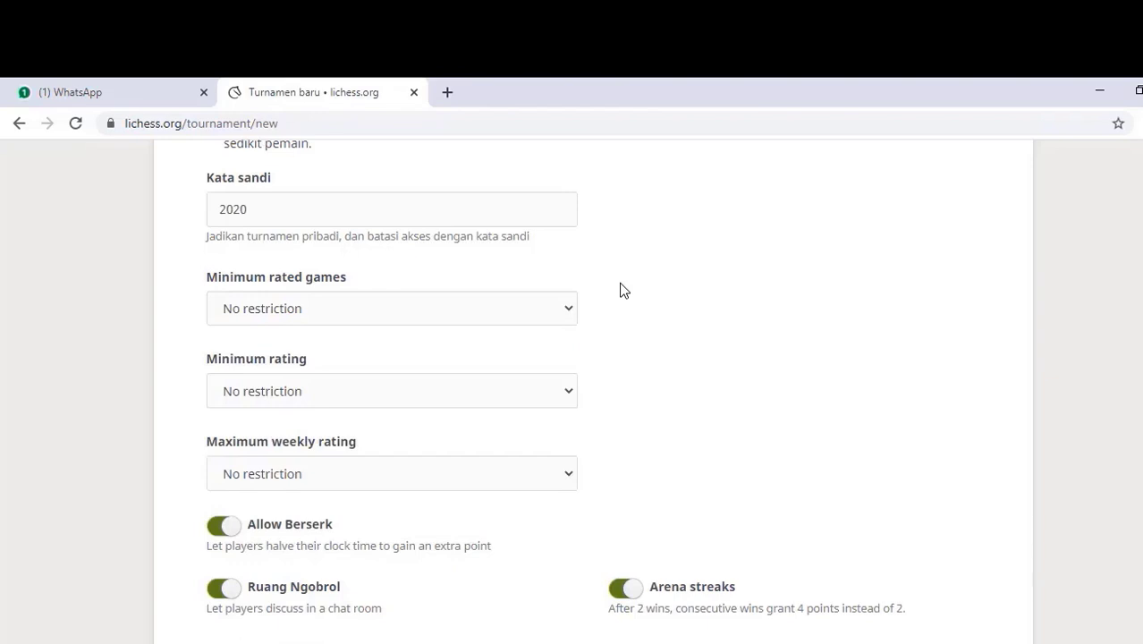
{"action": "left_click", "coordinate": [569, 397]}
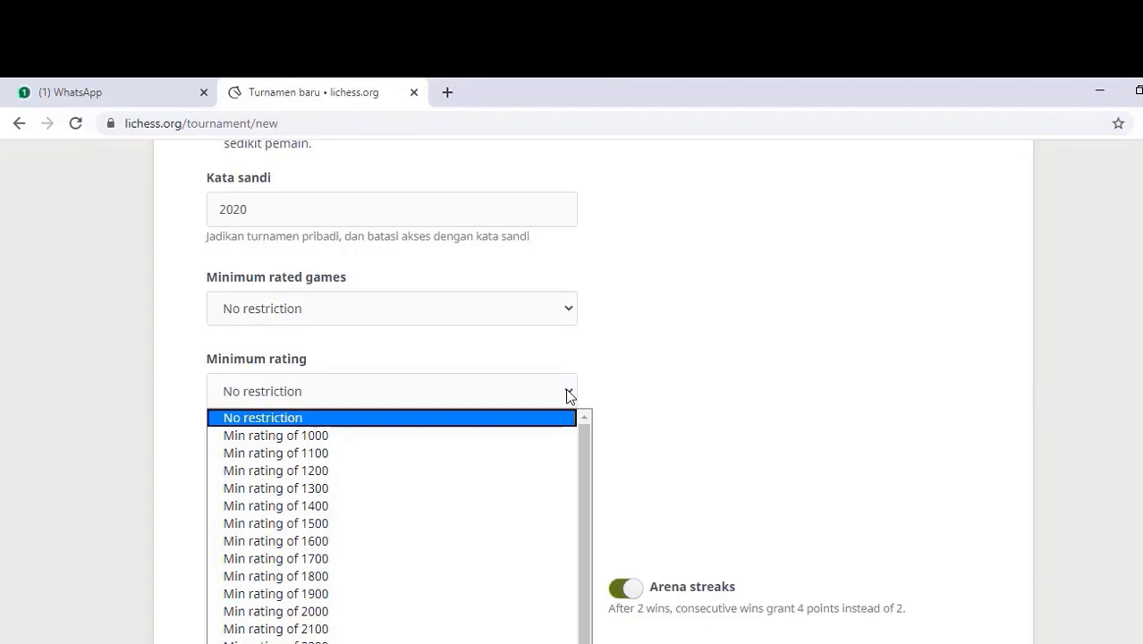
{"action": "left_click", "coordinate": [569, 396]}
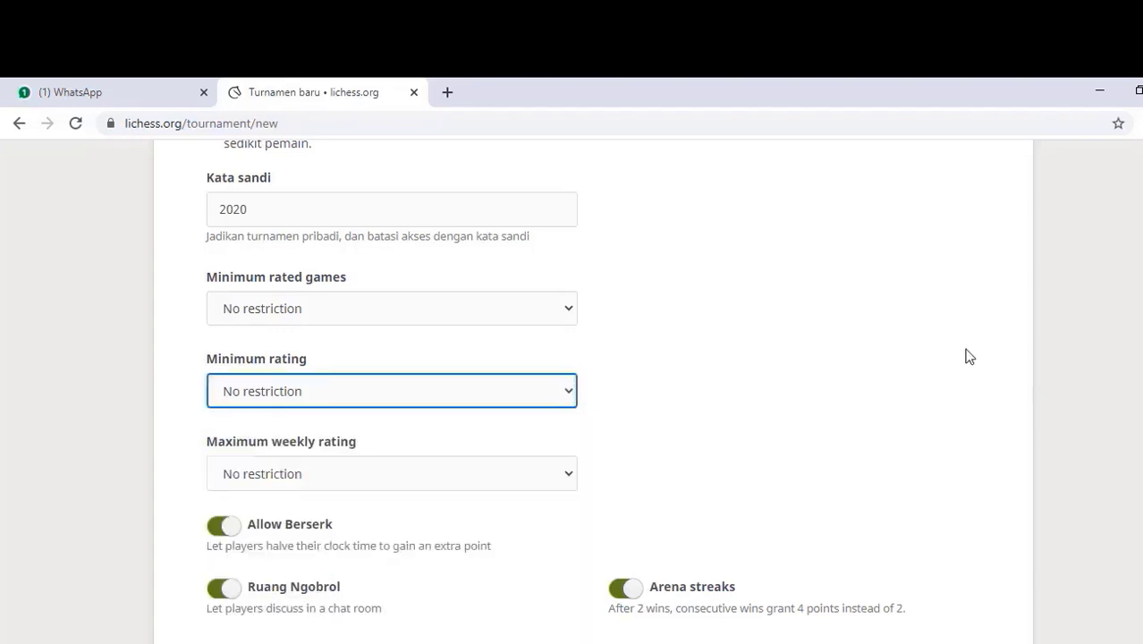
Step: Switch off the Allow Berserk option for the Uji Coba arena
{"action": "scroll", "coordinate": [269, 361], "scroll_direction": "down", "scroll_amount": 2}
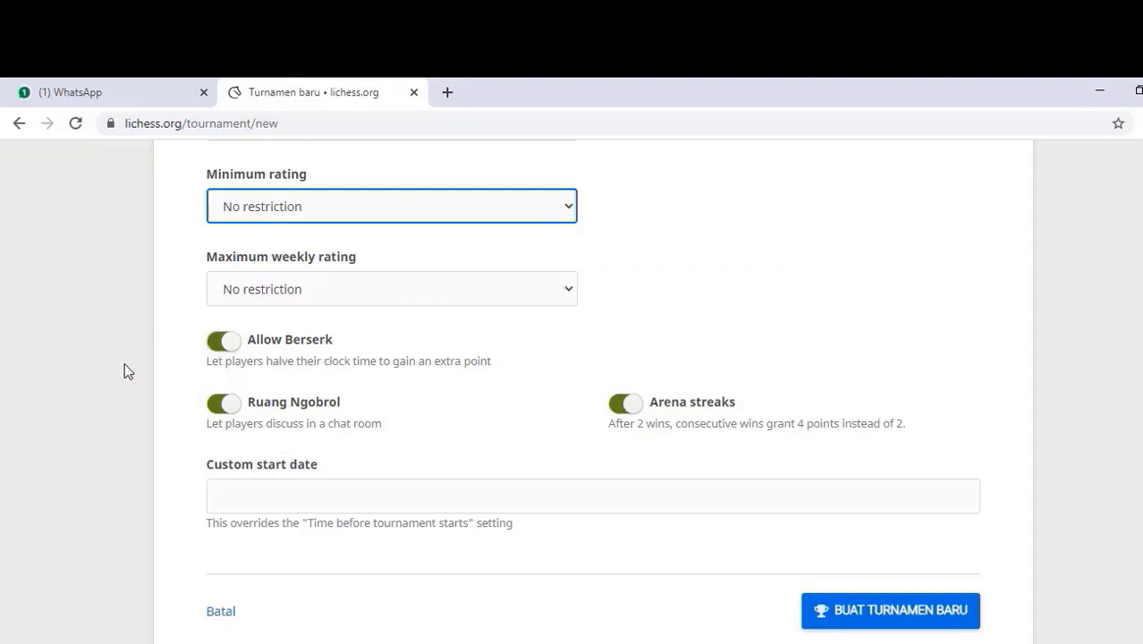
{"action": "left_click", "coordinate": [215, 347]}
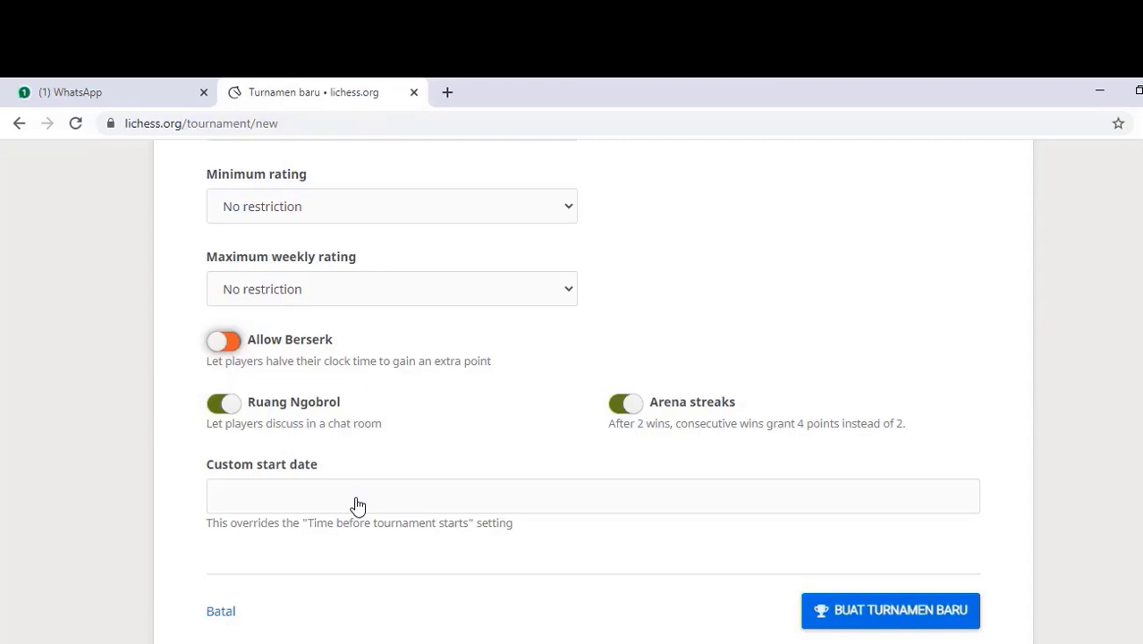
Step: Open the date picker for the Custom start date field
{"action": "left_click", "coordinate": [357, 506]}
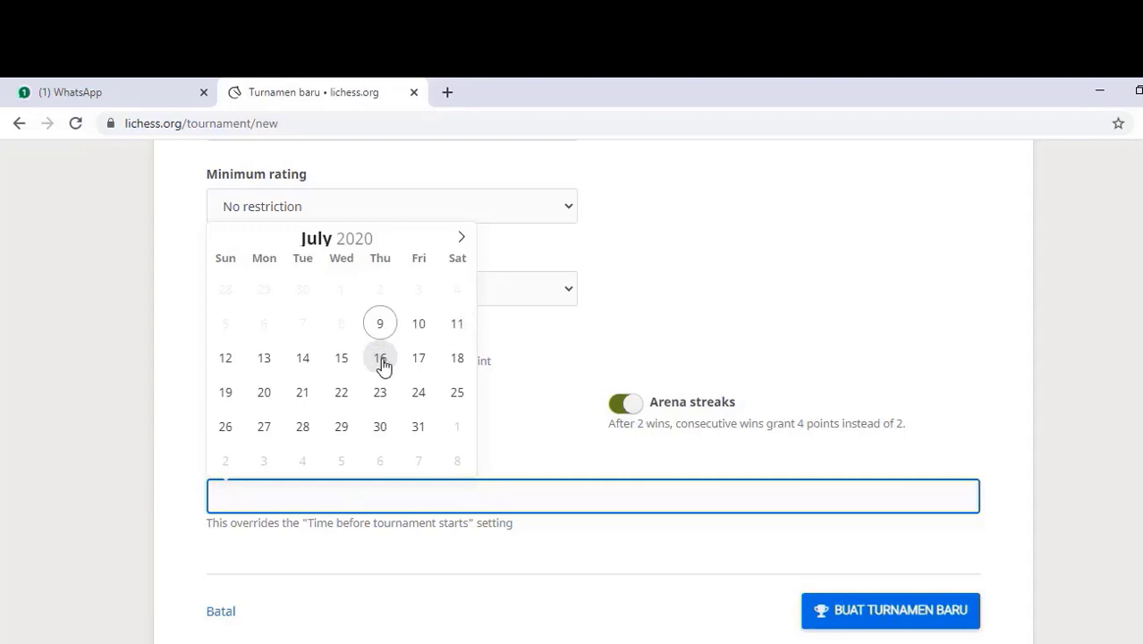
Step: Set the custom start to 16 July 2020 at 07 PM and create the tournament
{"action": "left_click", "coordinate": [380, 357]}
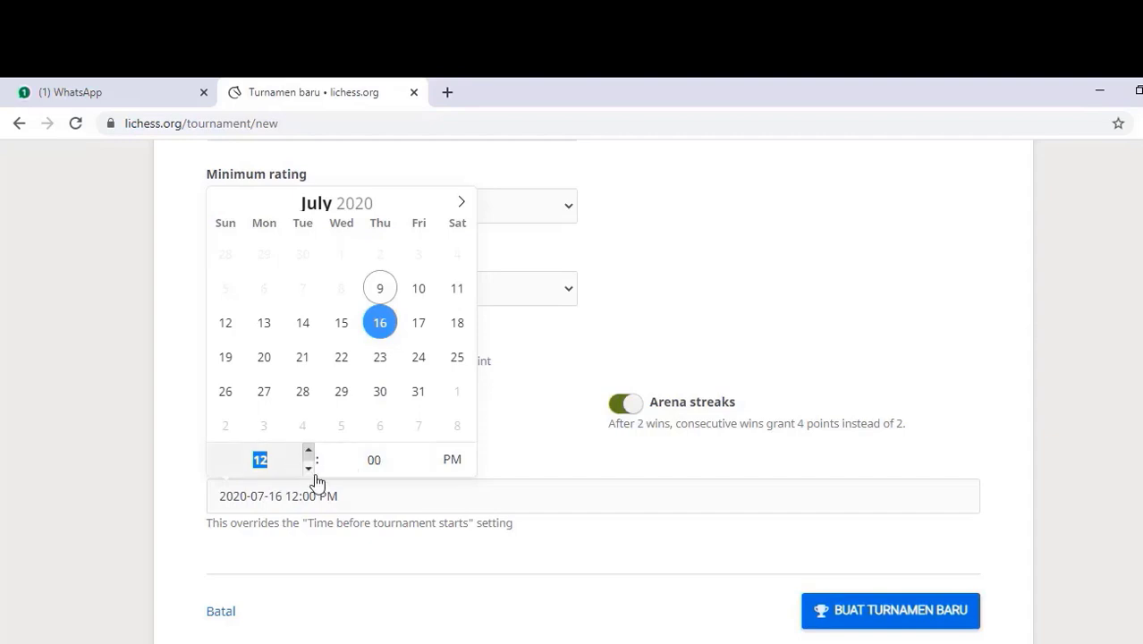
{"action": "left_click", "coordinate": [309, 453]}
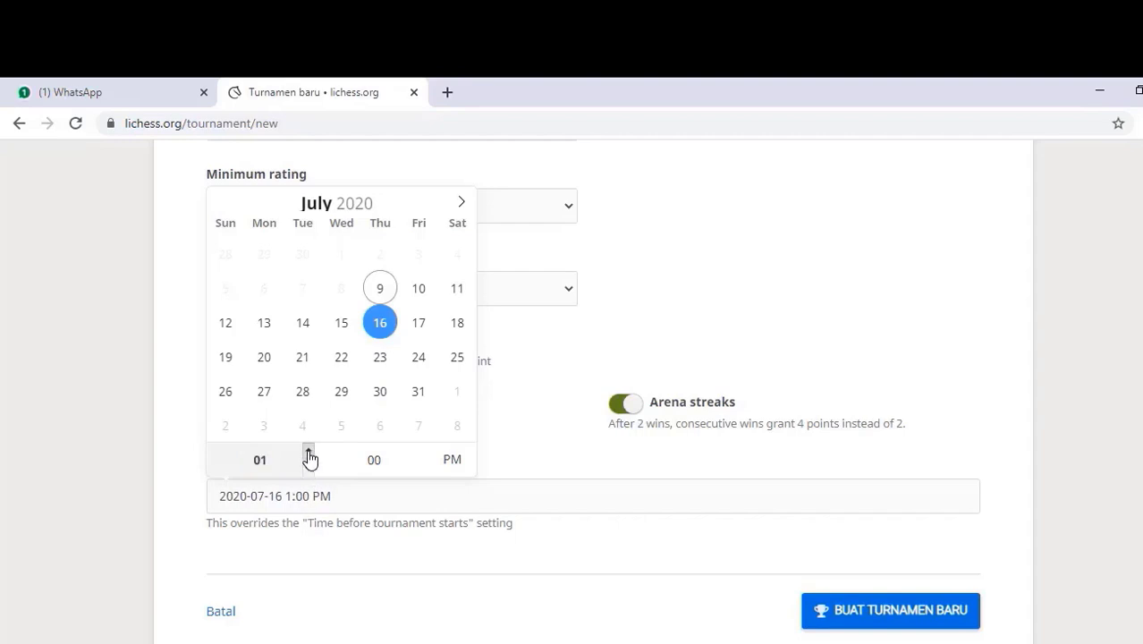
{"action": "left_click", "coordinate": [308, 454]}
{"action": "left_click", "coordinate": [309, 454]}
{"action": "left_click", "coordinate": [309, 454]}
{"action": "left_click", "coordinate": [309, 454]}
{"action": "left_click", "coordinate": [308, 453]}
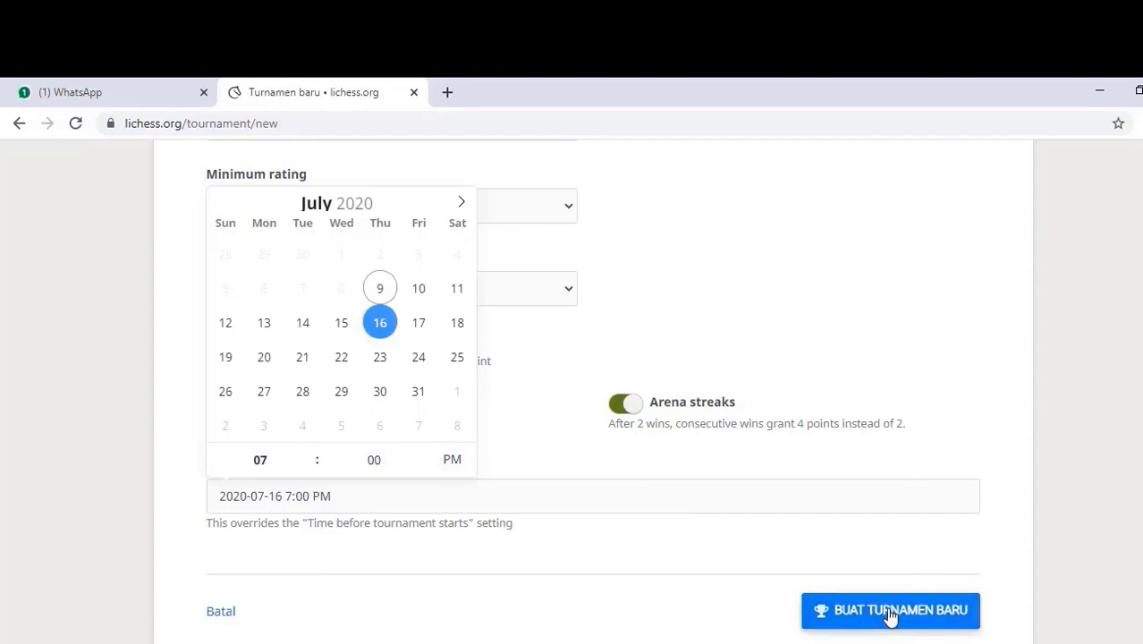
{"action": "left_click", "coordinate": [890, 616]}
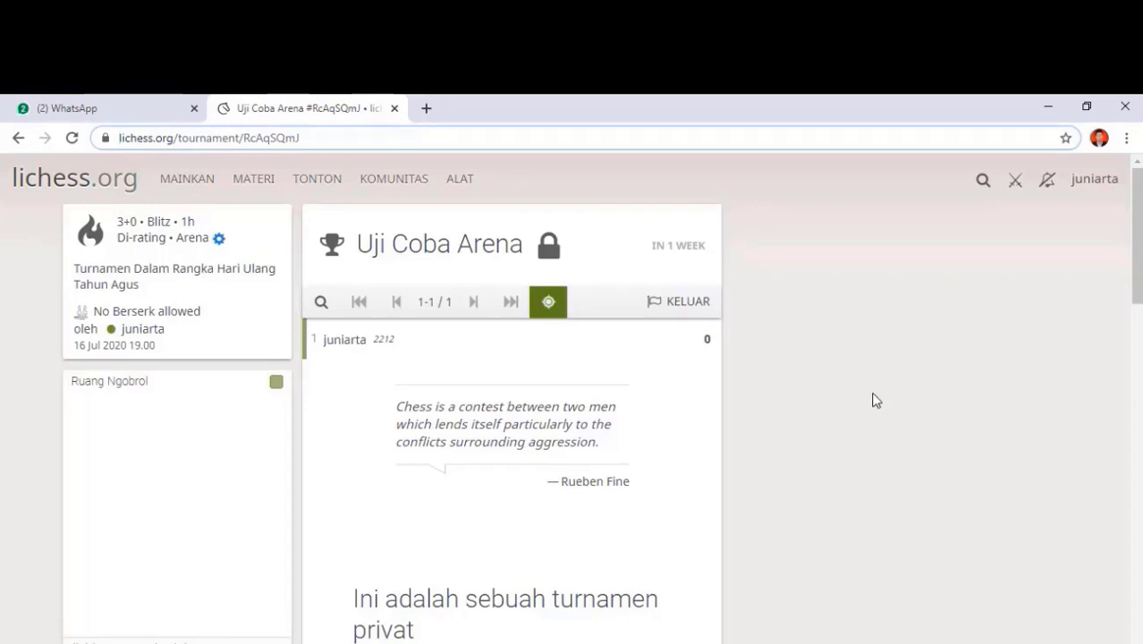
Step: Copy the Uji Coba Arena page's web address and switch to the WhatsApp tab
{"action": "left_click", "coordinate": [355, 131]}
{"action": "left_click_drag", "start_coordinate": [355, 131], "coordinate": [119, 138]}
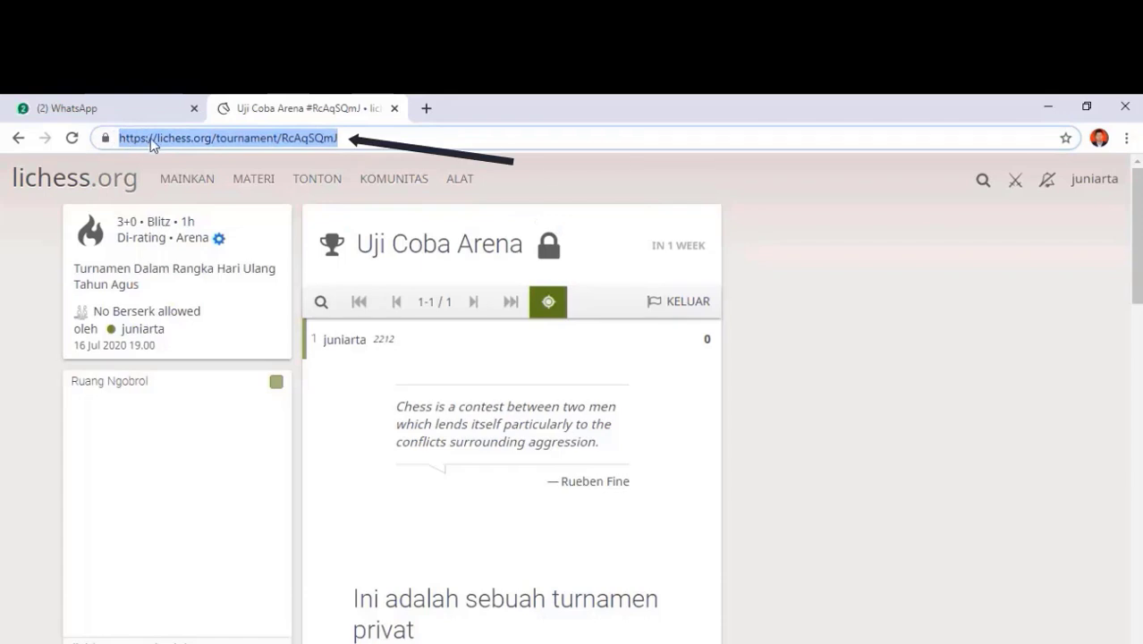
{"action": "right_click", "coordinate": [152, 144]}
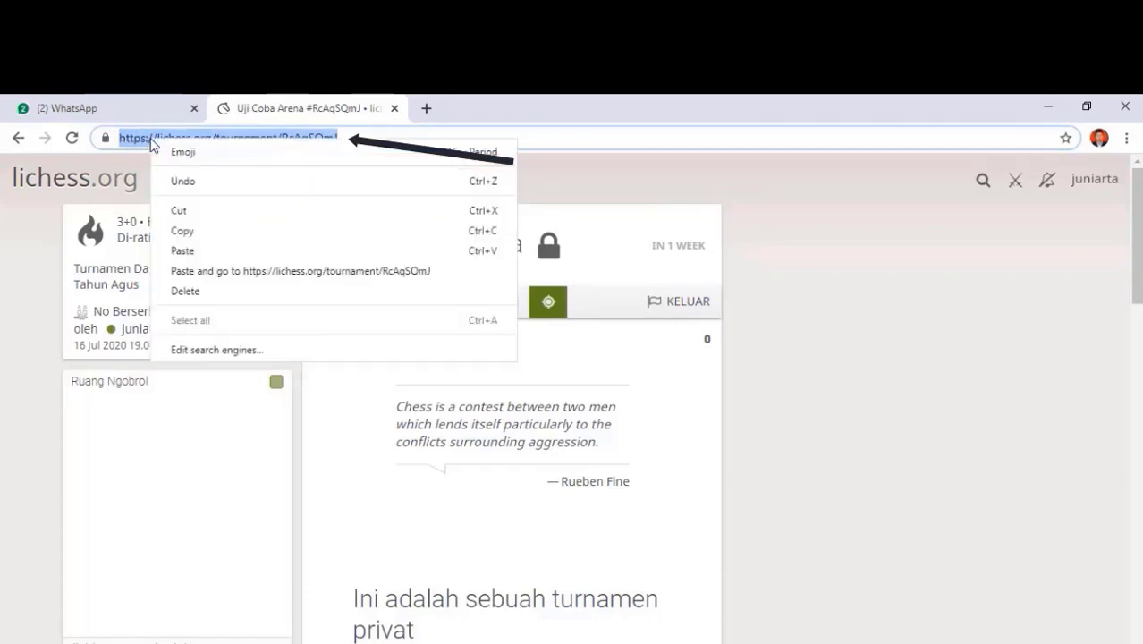
{"action": "left_click", "coordinate": [183, 230]}
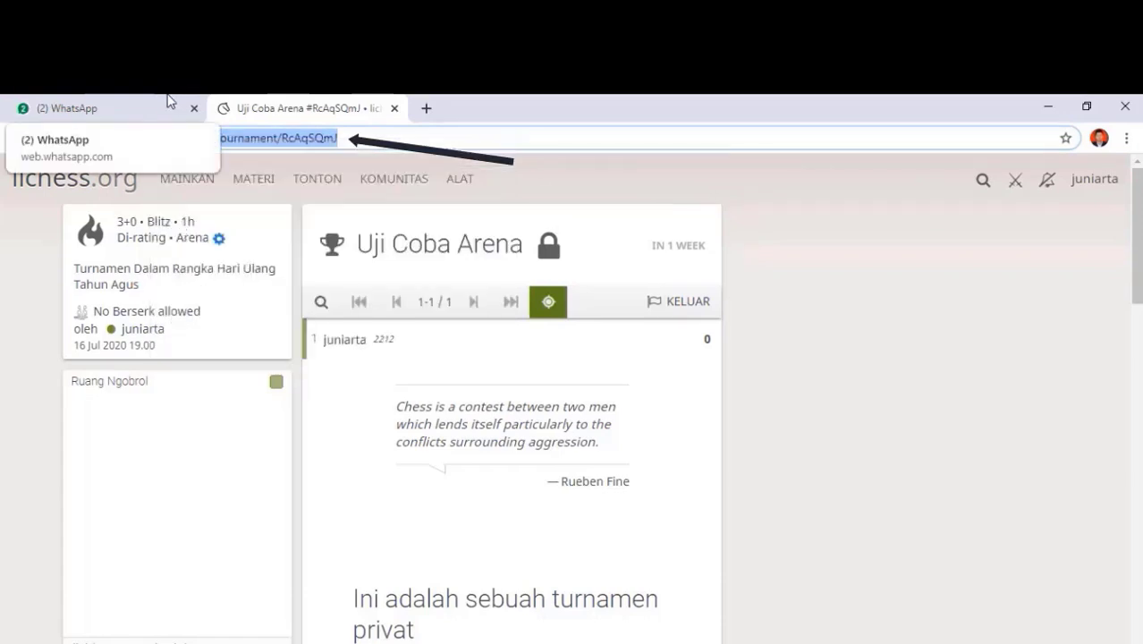
{"action": "left_click", "coordinate": [170, 101]}
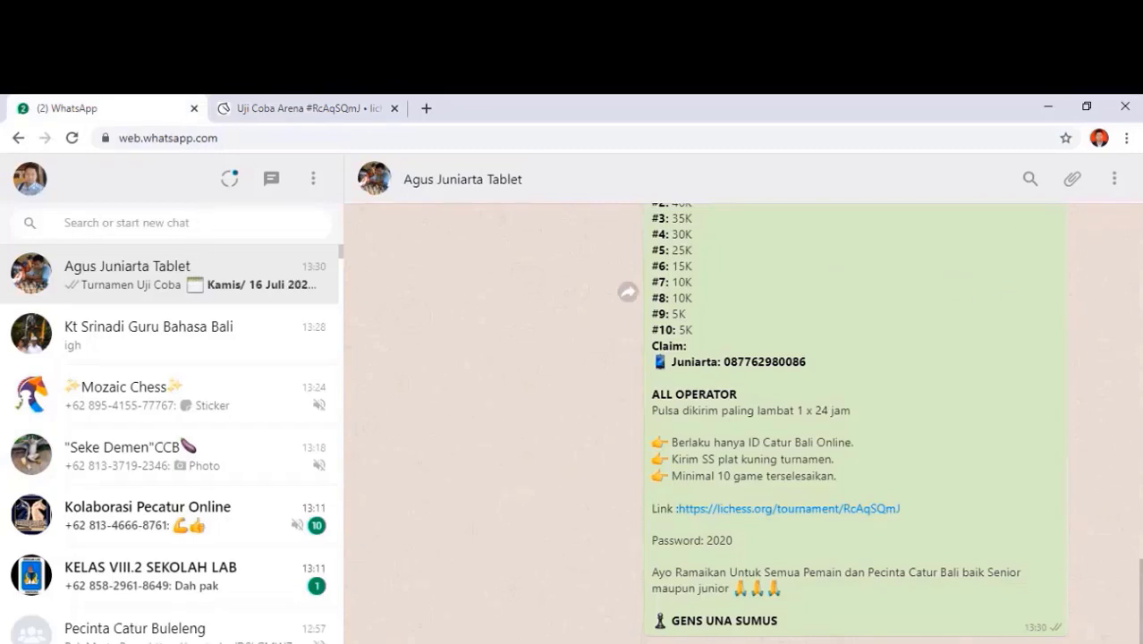
{"action": "scroll", "coordinate": [840, 421], "scroll_direction": "up", "scroll_amount": 1}
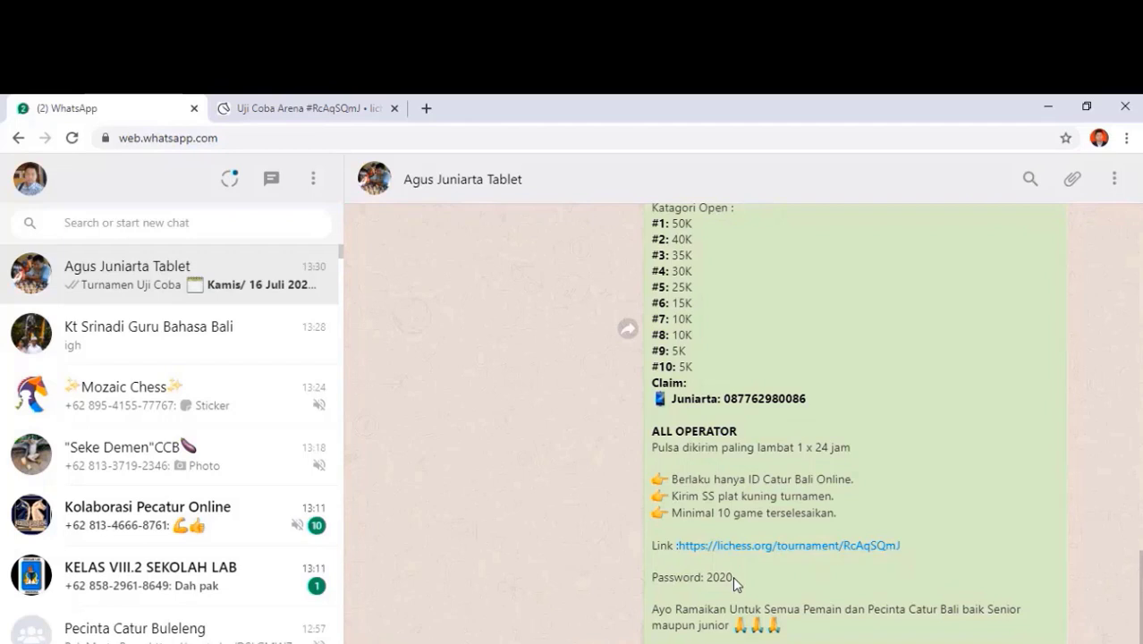
{"action": "scroll", "coordinate": [1139, 598], "scroll_direction": "up", "scroll_amount": 3}
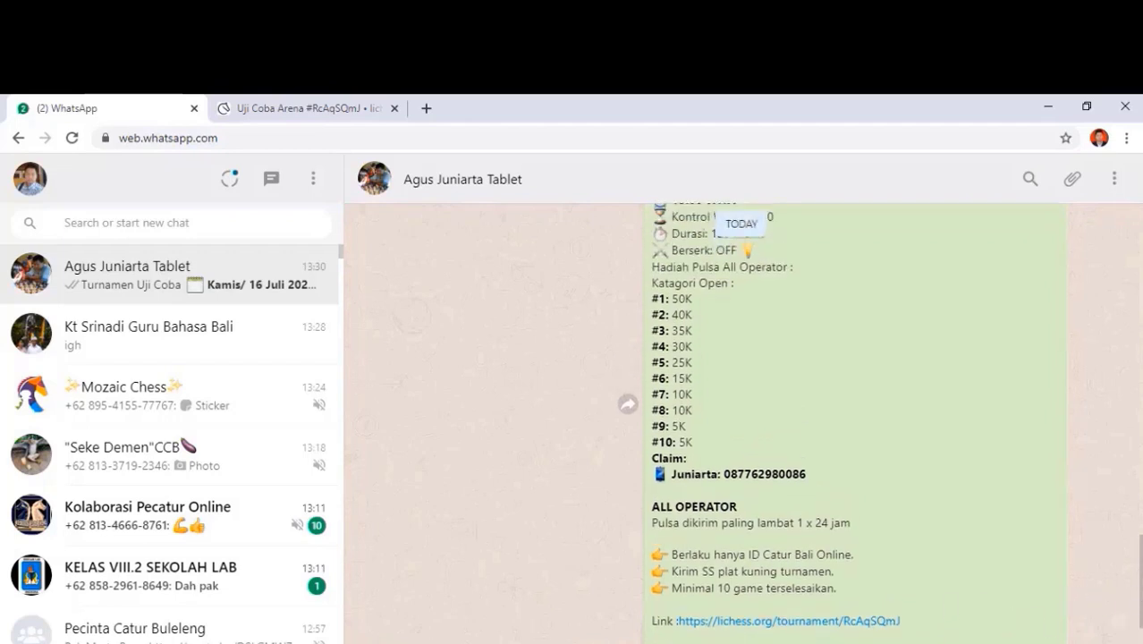
{"action": "scroll", "coordinate": [879, 424], "scroll_direction": "up", "scroll_amount": 1}
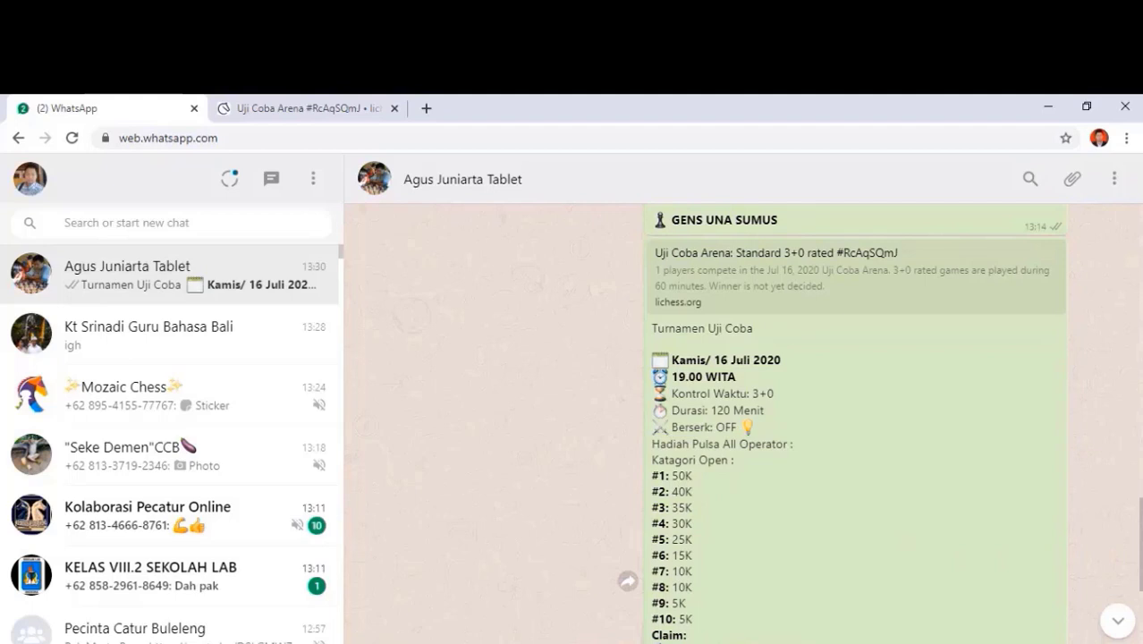
{"action": "scroll", "coordinate": [840, 424], "scroll_direction": "down", "scroll_amount": 1}
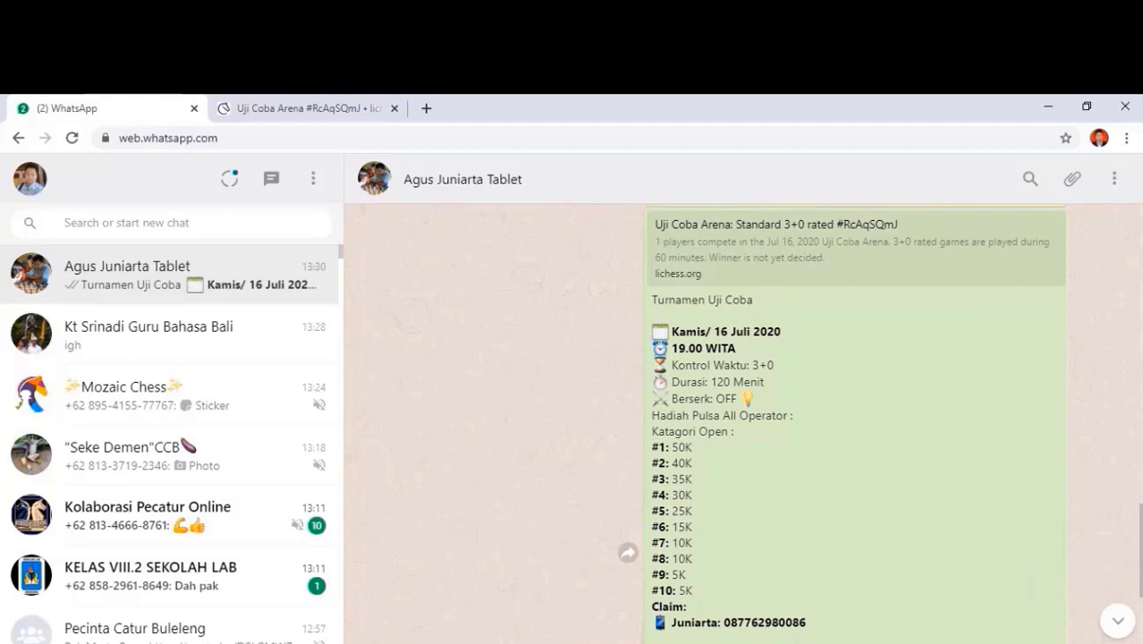
{"action": "scroll", "coordinate": [704, 626], "scroll_direction": "down", "scroll_amount": 2}
{"action": "scroll", "coordinate": [1074, 563], "scroll_direction": "down", "scroll_amount": 2}
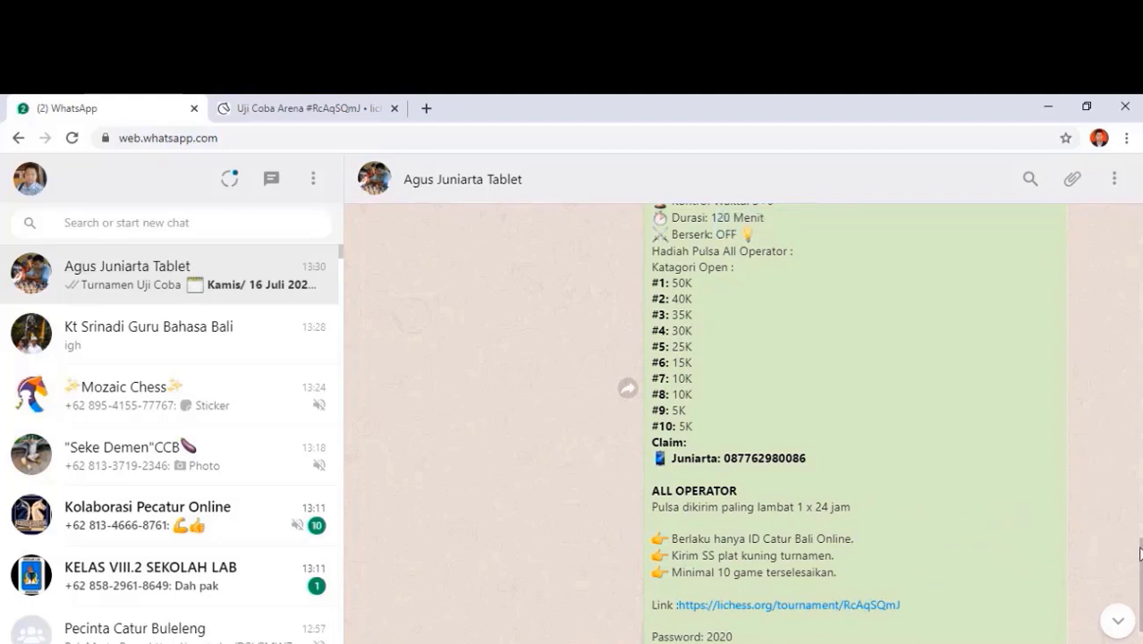
{"action": "scroll", "coordinate": [769, 421], "scroll_direction": "down", "scroll_amount": 1}
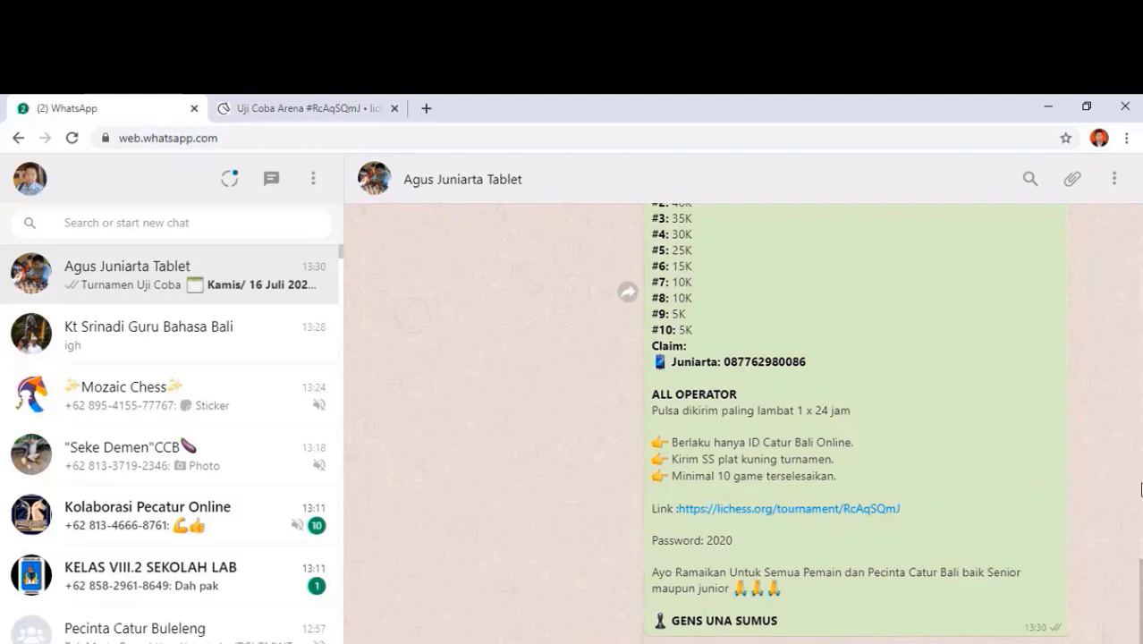
Step: Switch back to the Uji Coba Arena browser tab
{"action": "left_click", "coordinate": [333, 102]}
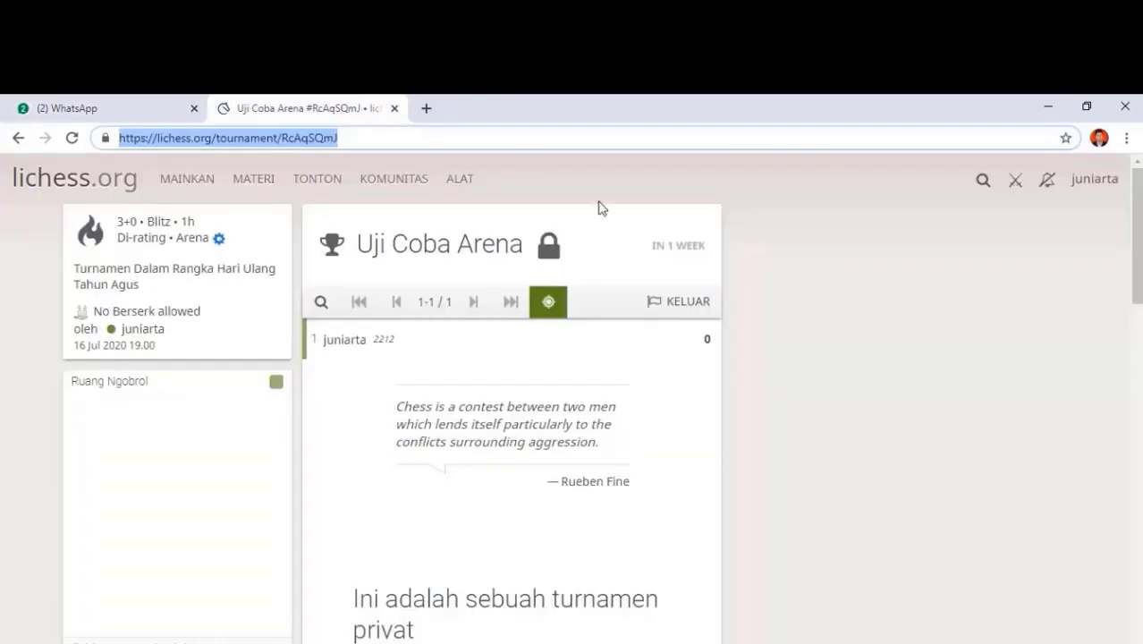